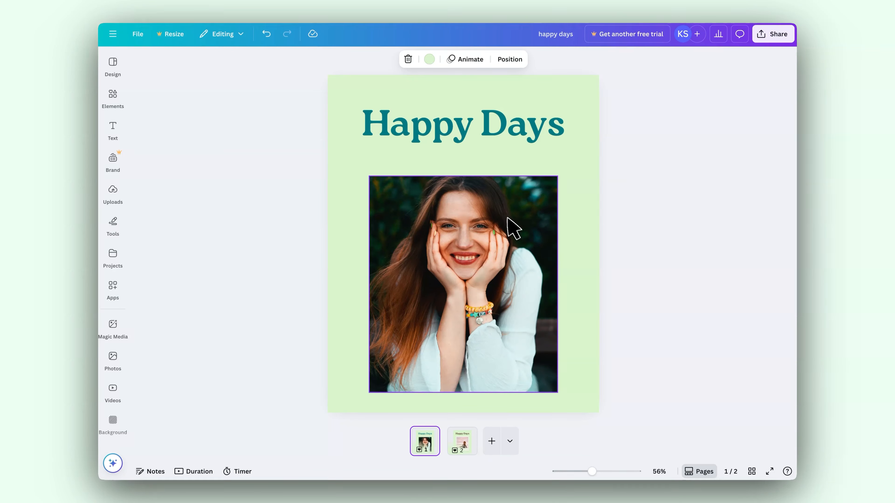
Look through the two existing Happy Days pages and check which page types can be added.
click(465, 443)
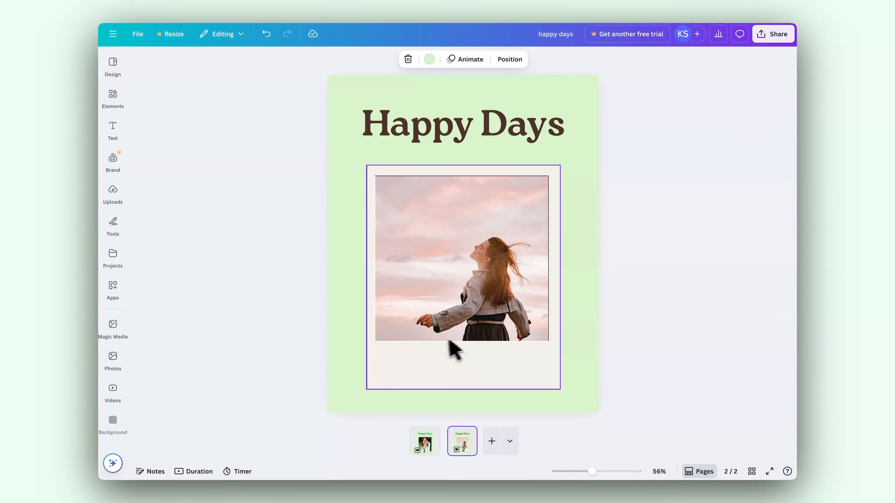
click(425, 444)
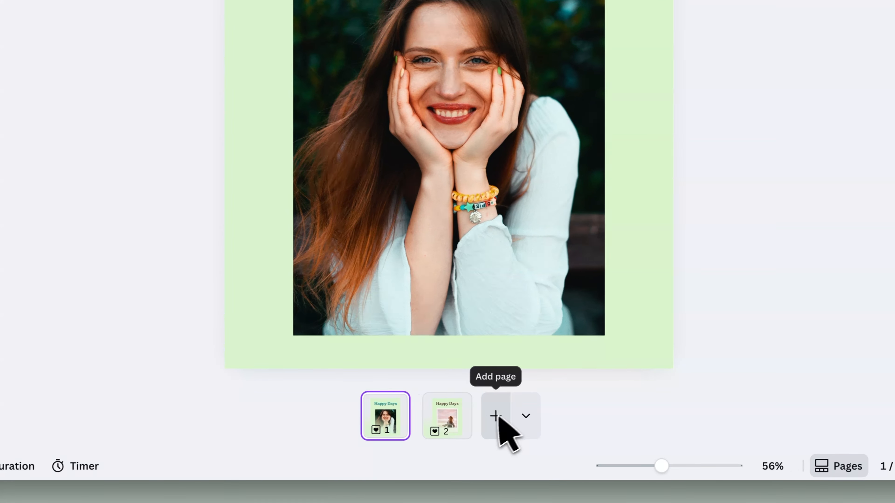
click(532, 417)
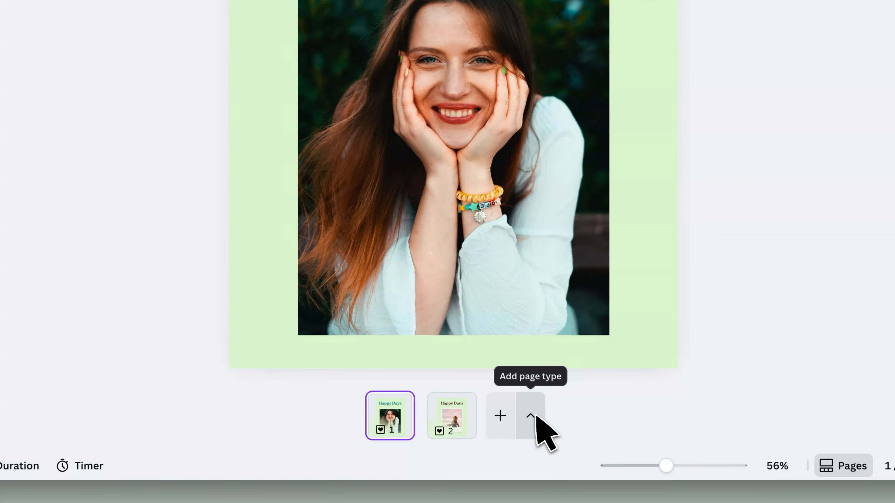
click(535, 416)
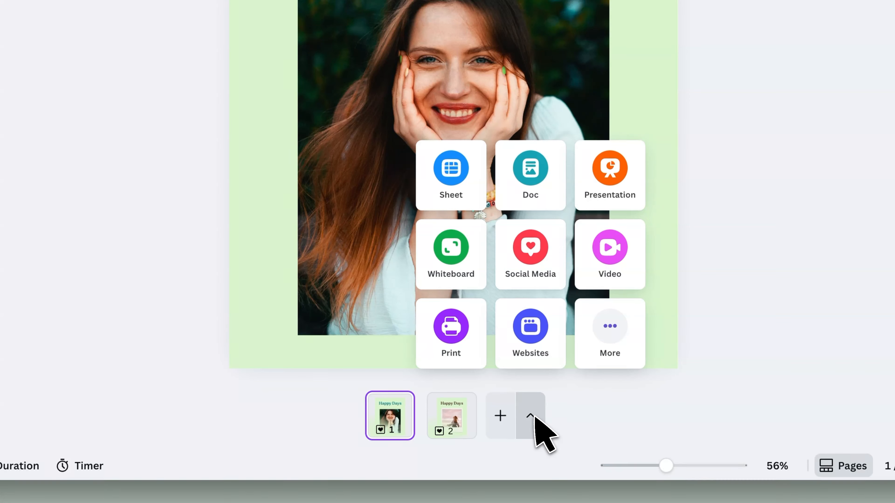
click(534, 416)
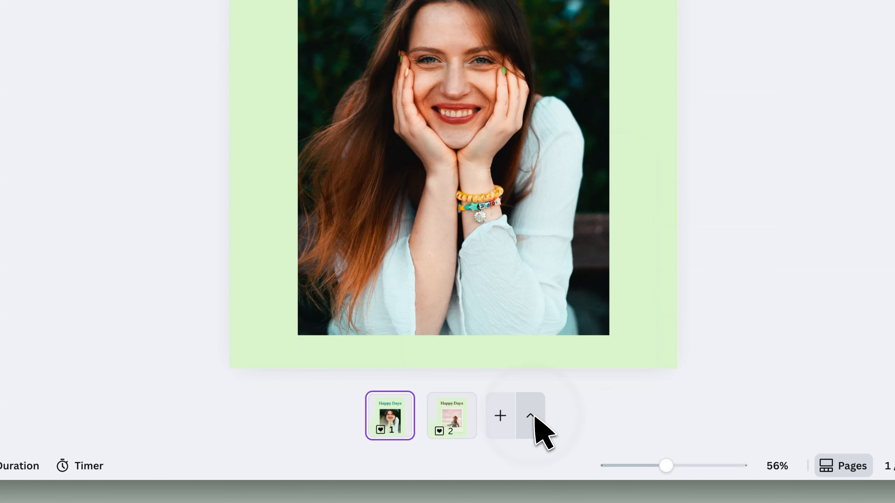
Add two blank pages after page 2 and go to page 3.
click(502, 415)
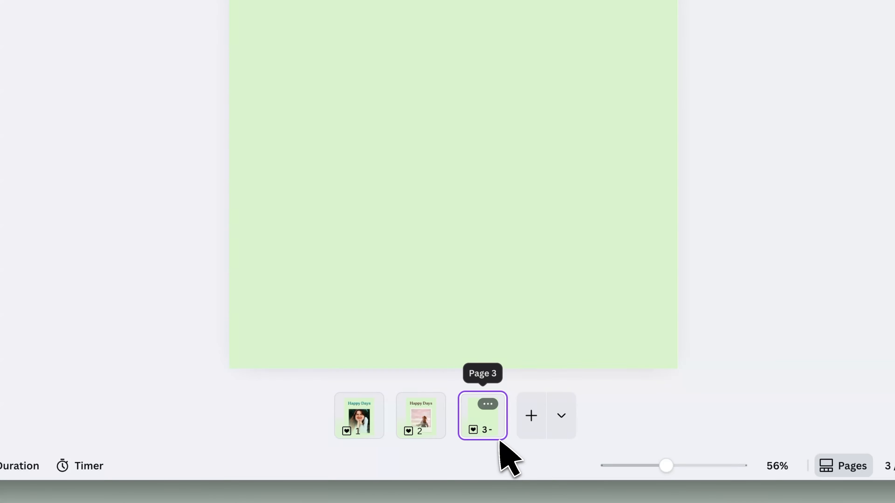
click(534, 425)
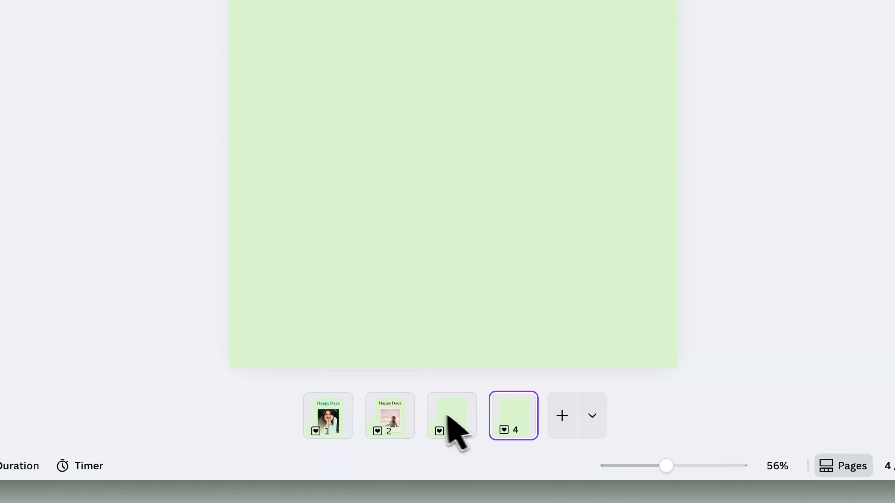
click(402, 421)
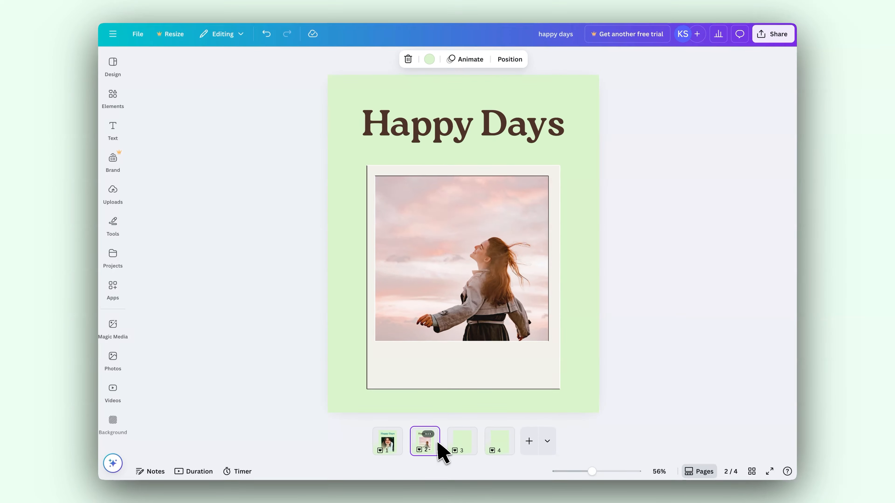
click(465, 444)
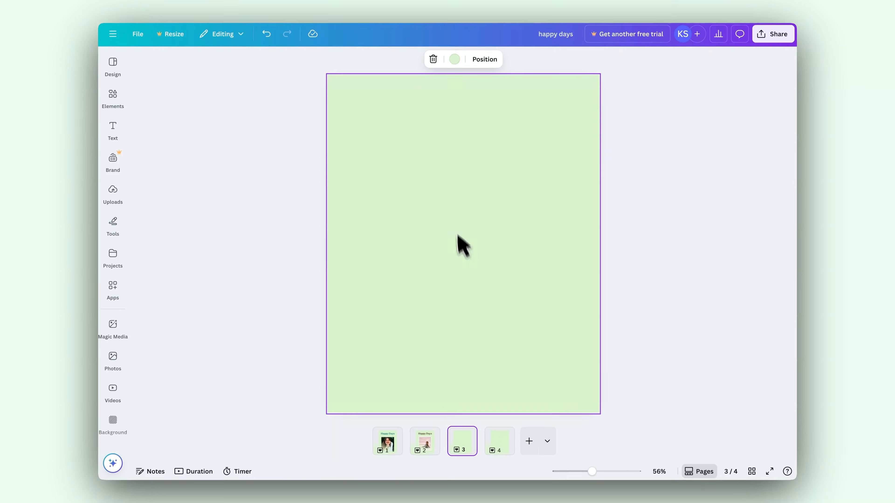
Try a pale pink photo colour as page 3's background, and undo the change.
click(486, 105)
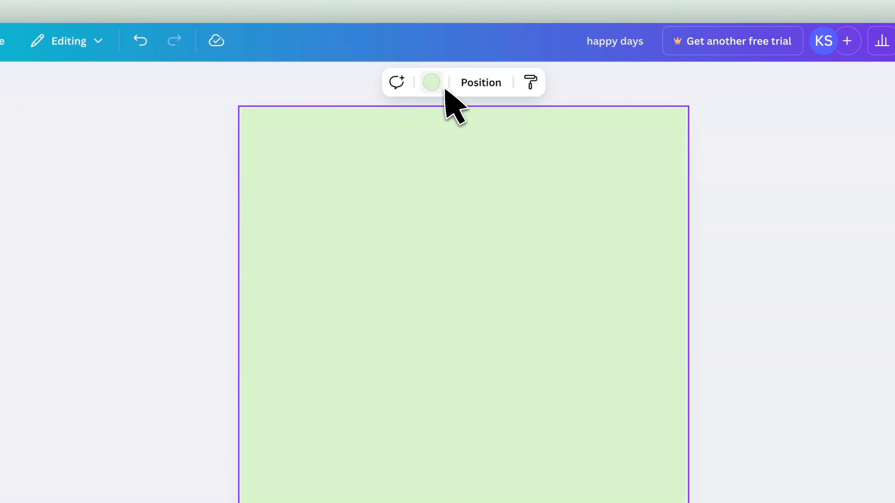
click(434, 84)
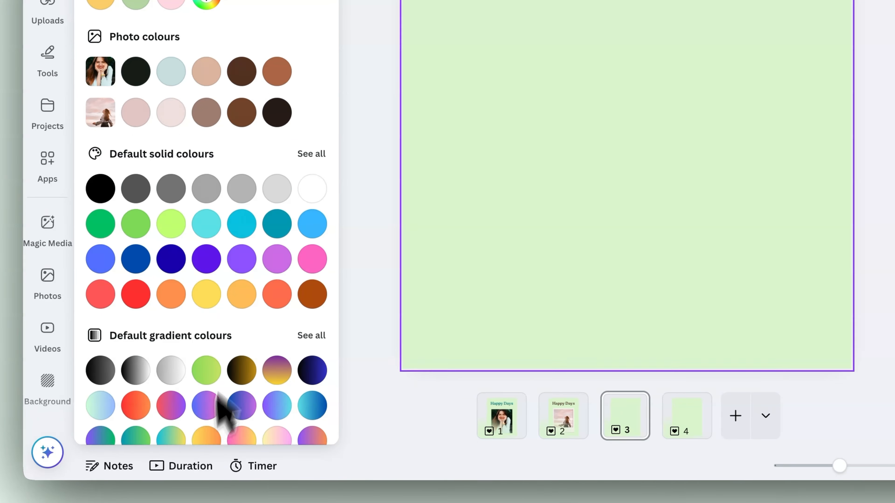
click(171, 128)
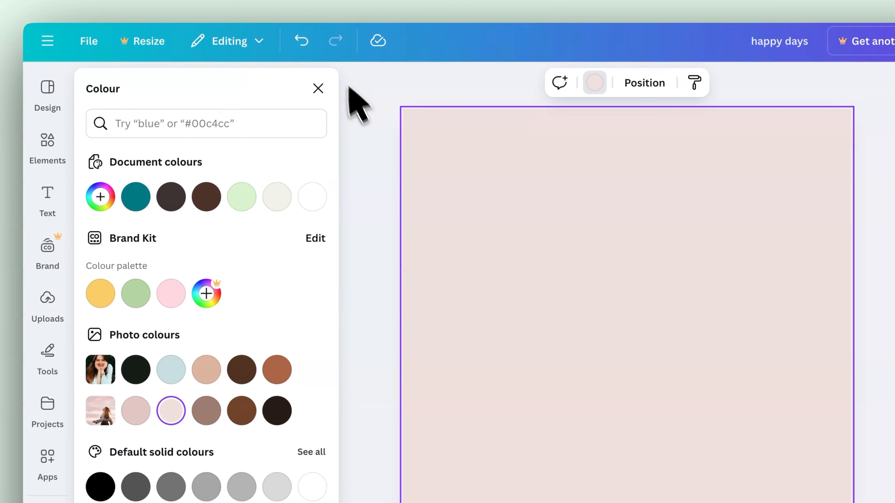
click(304, 40)
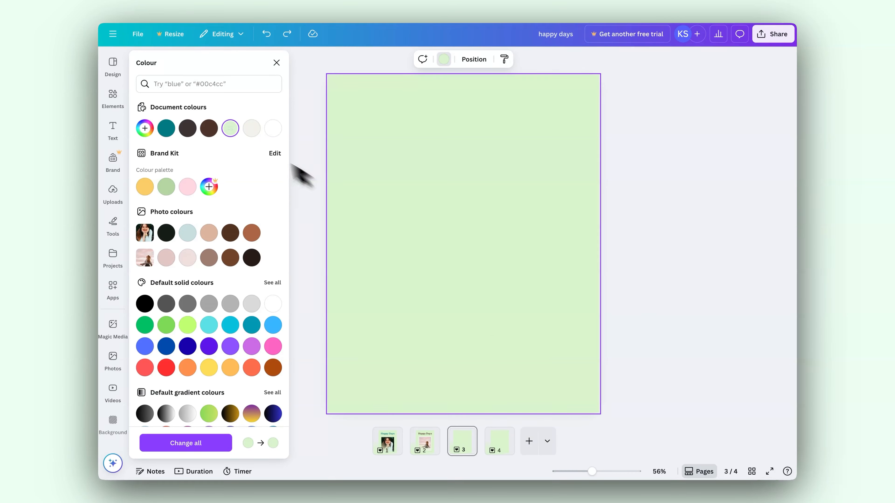
Browse the elements library, go to its Photos category and search for "happy face".
click(112, 96)
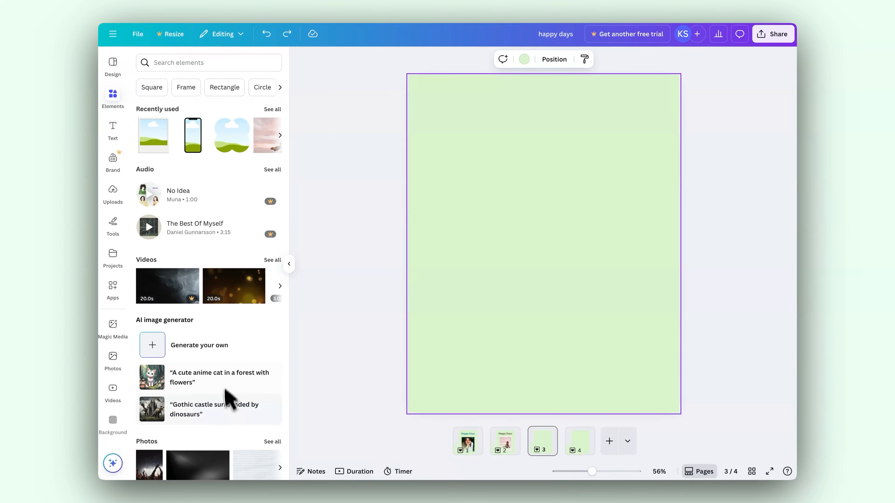
scroll(230, 367, down, 10)
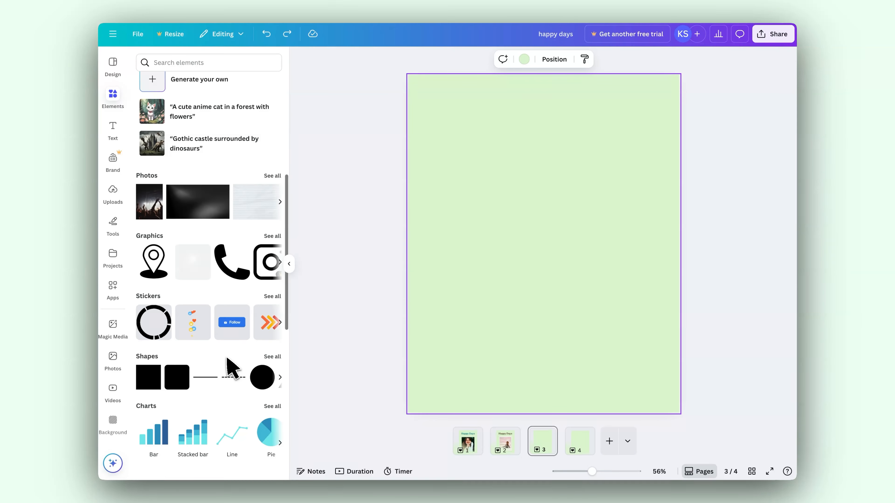
scroll(227, 351, up, 5)
scroll(230, 366, up, 5)
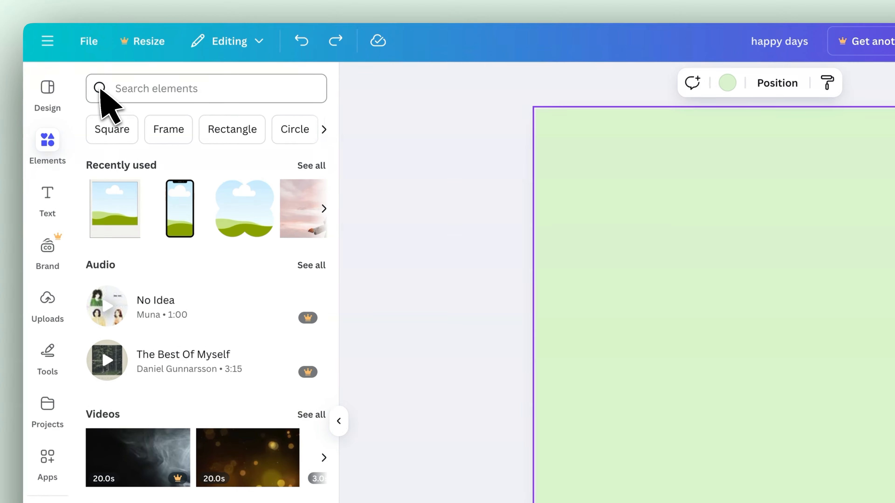
click(122, 90)
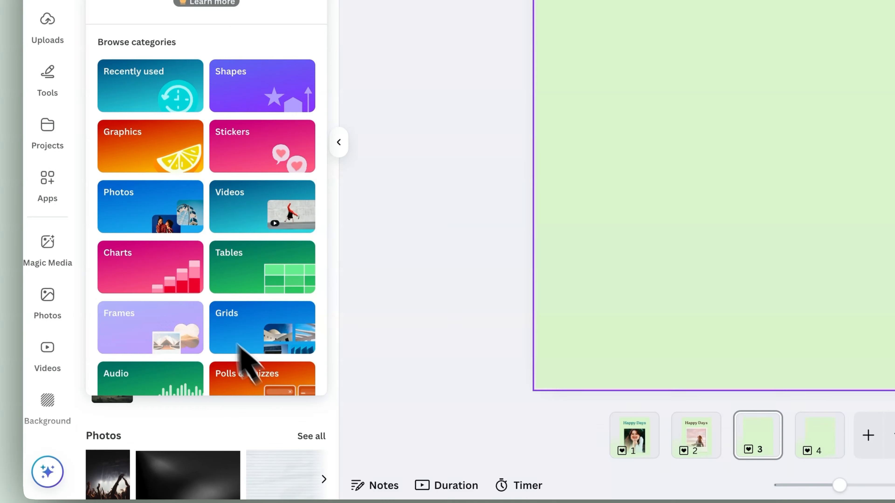
click(153, 213)
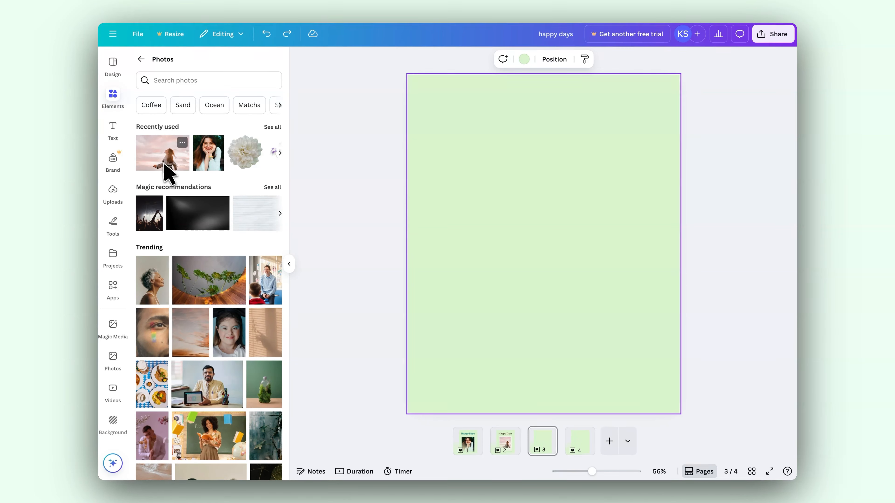
click(157, 81)
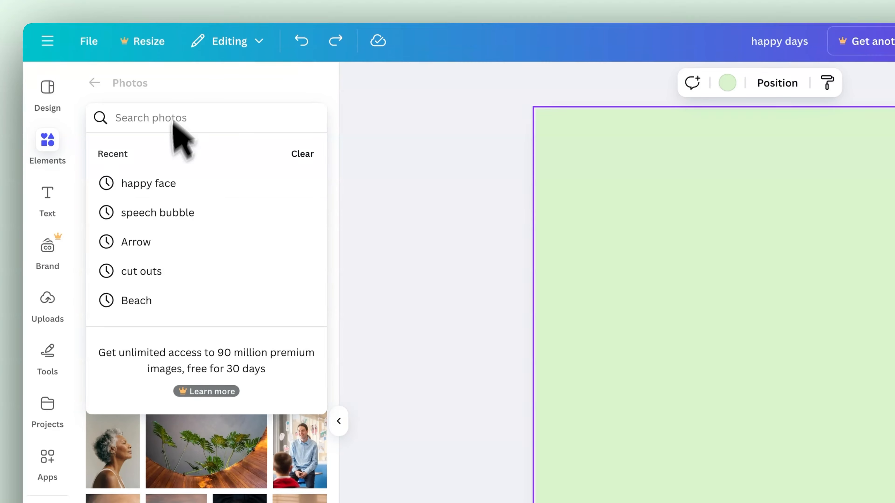
click(142, 182)
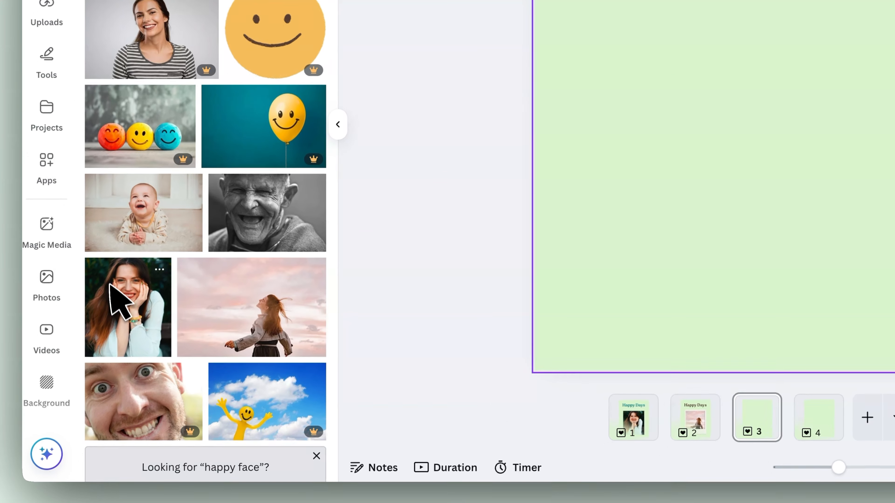
Place the photo of the smiling woman resting her face in her hands on page 3.
scroll(294, 304, down, 5)
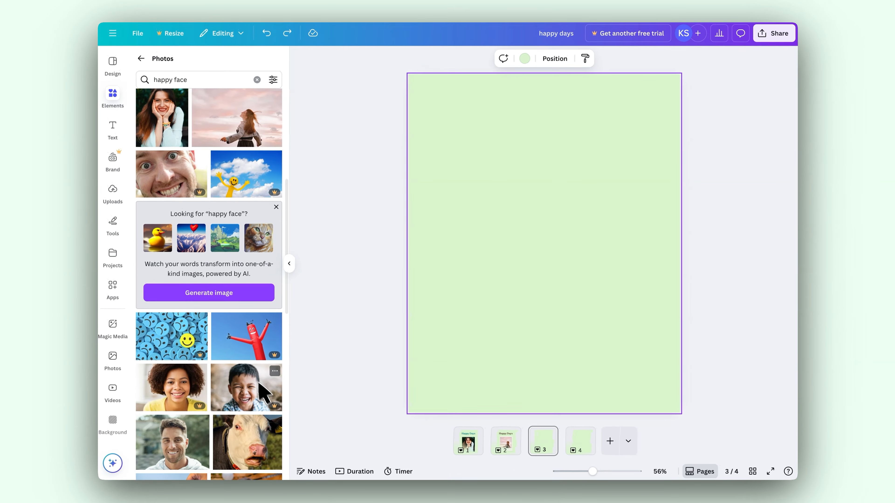
scroll(262, 391, down, 5)
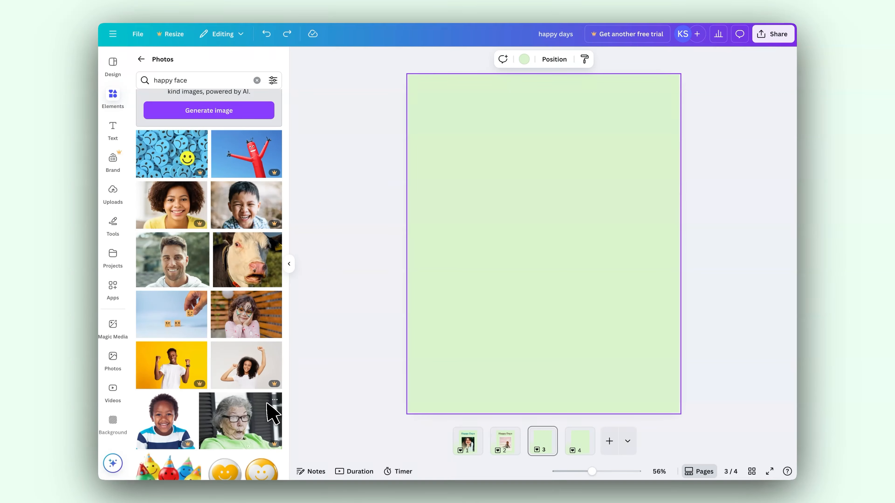
scroll(267, 404, up, 10)
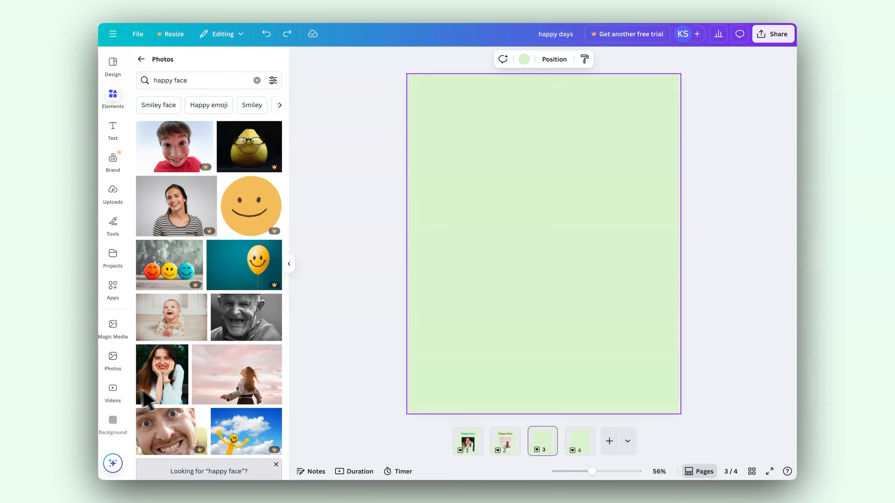
click(348, 324)
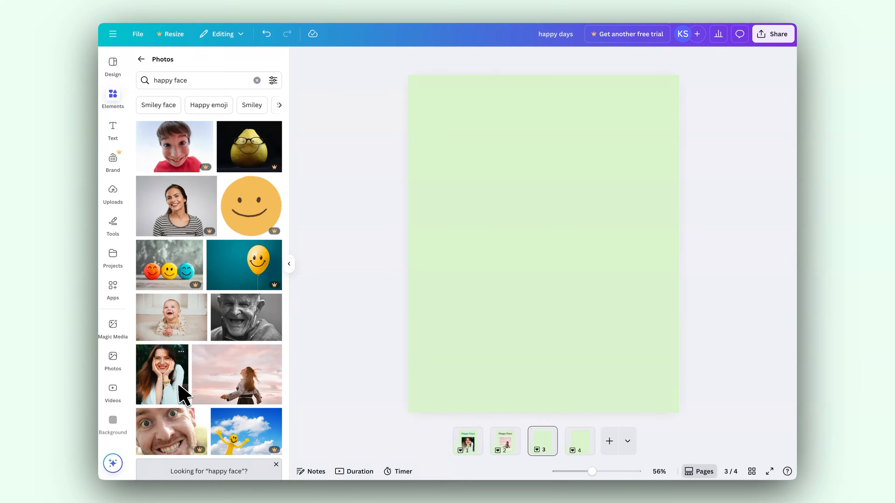
click(172, 389)
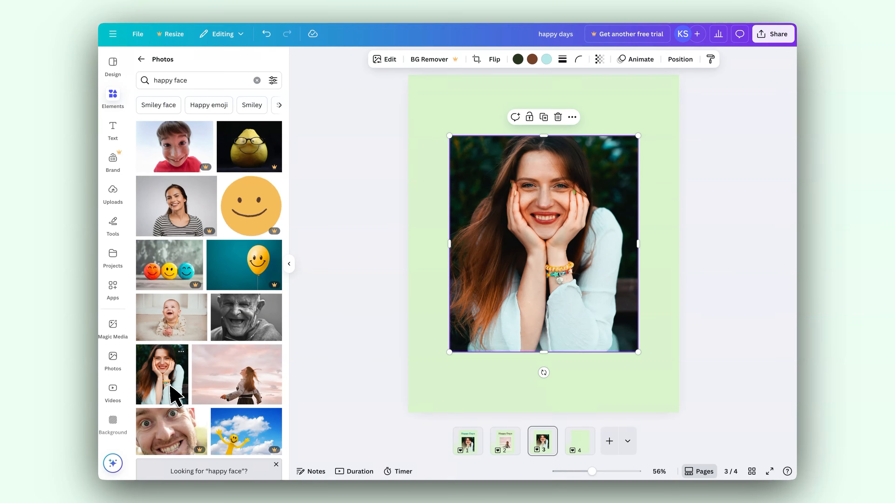
Move the woman's photo lower on page 3 and scale it to about two thirds of the page width.
drag(505, 194, 496, 216)
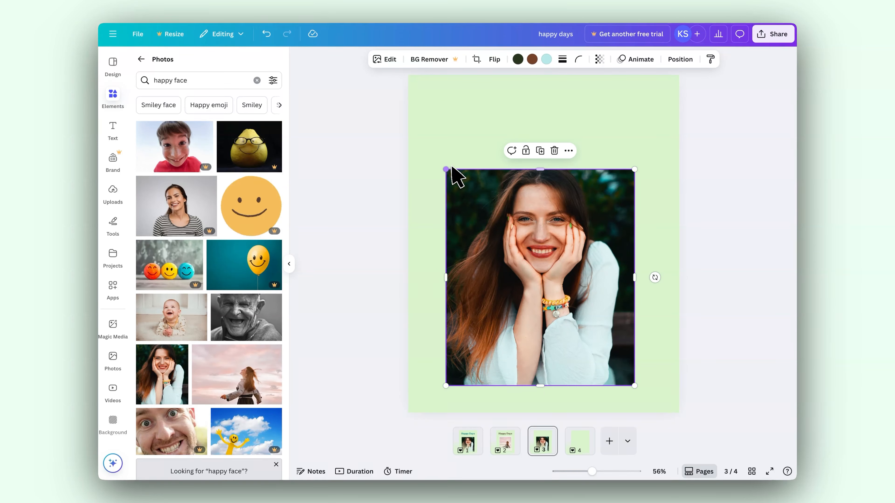
drag(447, 170, 534, 271)
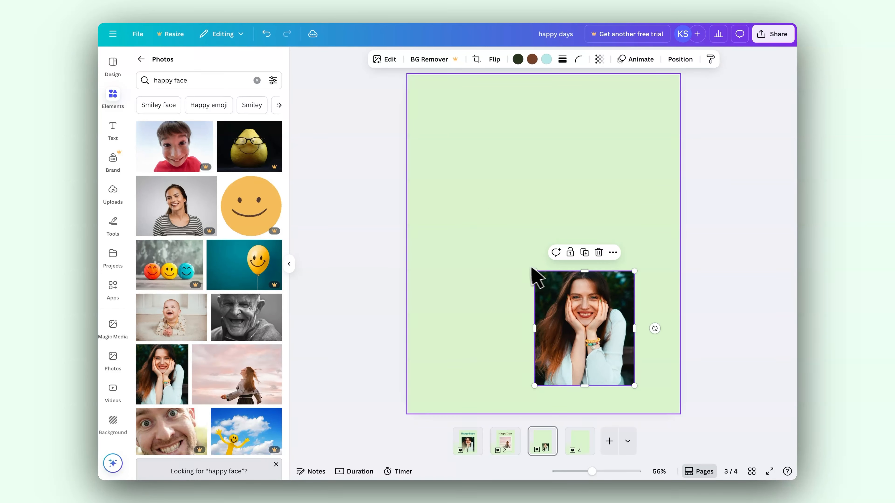
drag(535, 272, 447, 188)
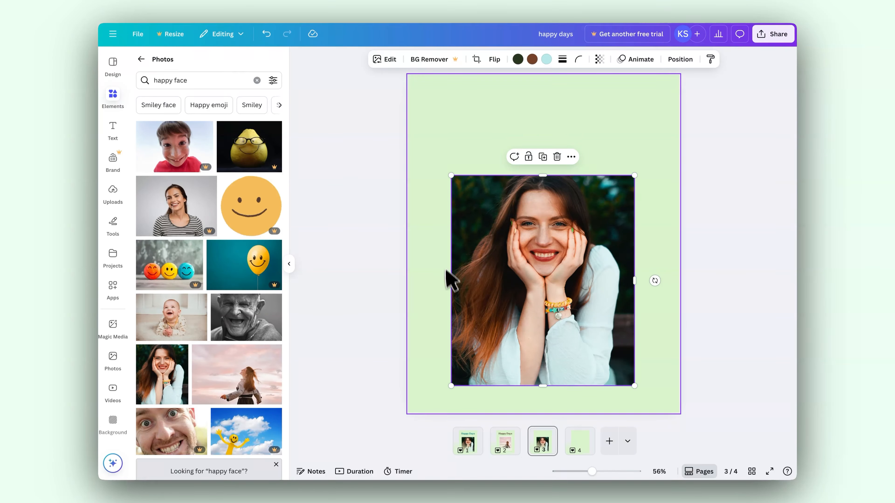
Try cropping the photo's left side, undo the crop, and centre the photo horizontally in the lower part of page 3.
drag(452, 283, 484, 284)
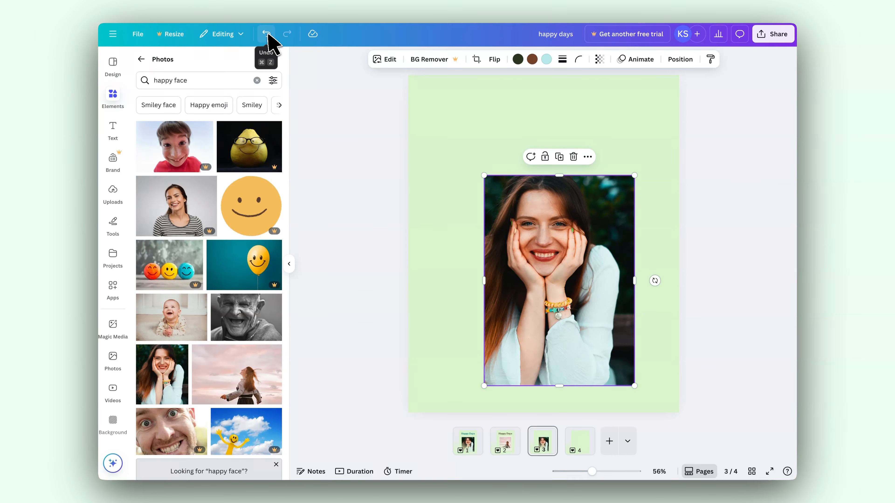
click(267, 35)
drag(591, 265, 592, 264)
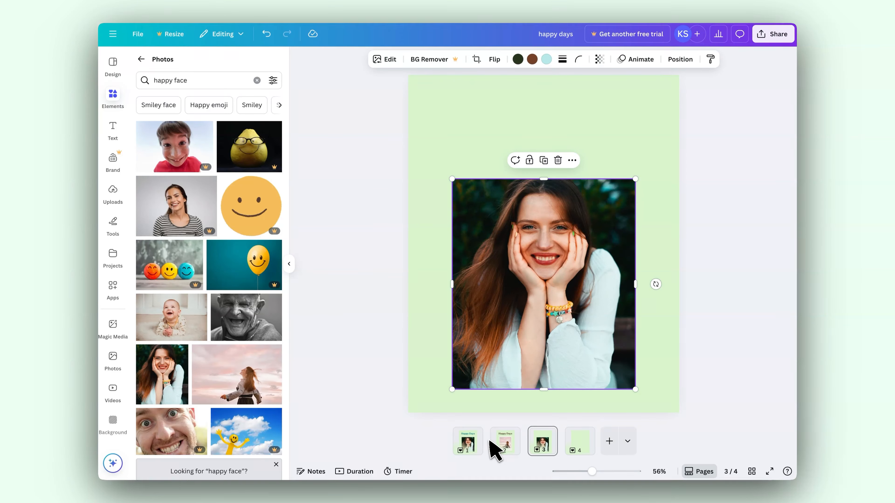
Review the finished layouts of pages 1 and 2 for comparison.
click(470, 443)
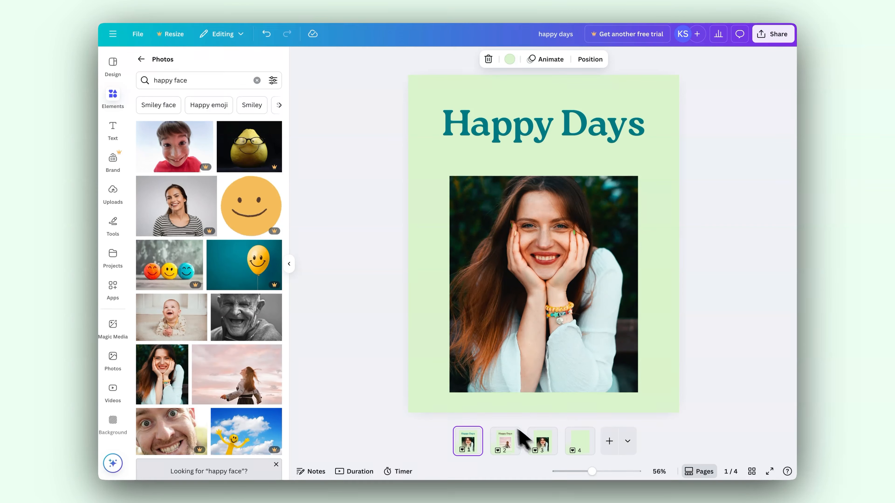
click(512, 448)
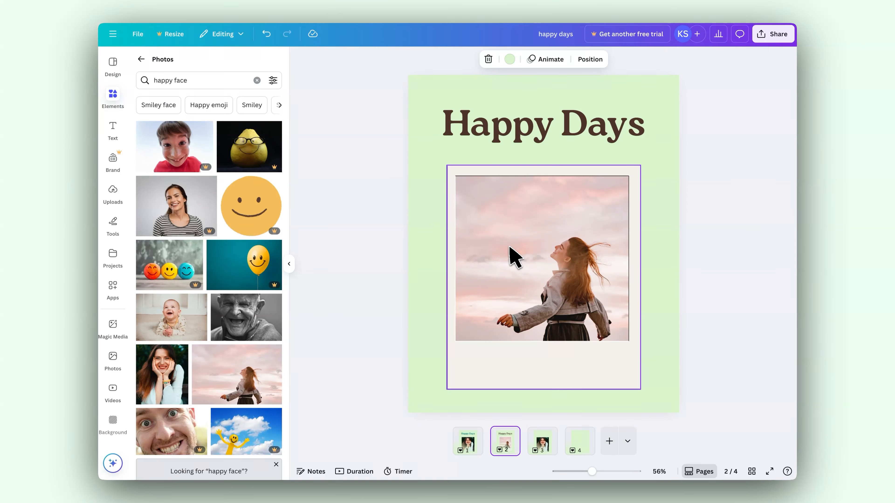
Go to blank page 4 and open the Frames category of elements.
click(586, 443)
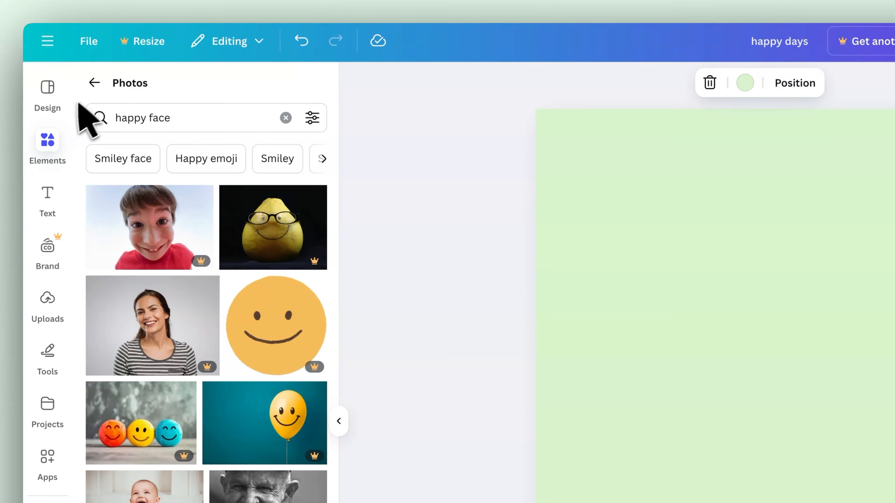
click(95, 83)
click(100, 89)
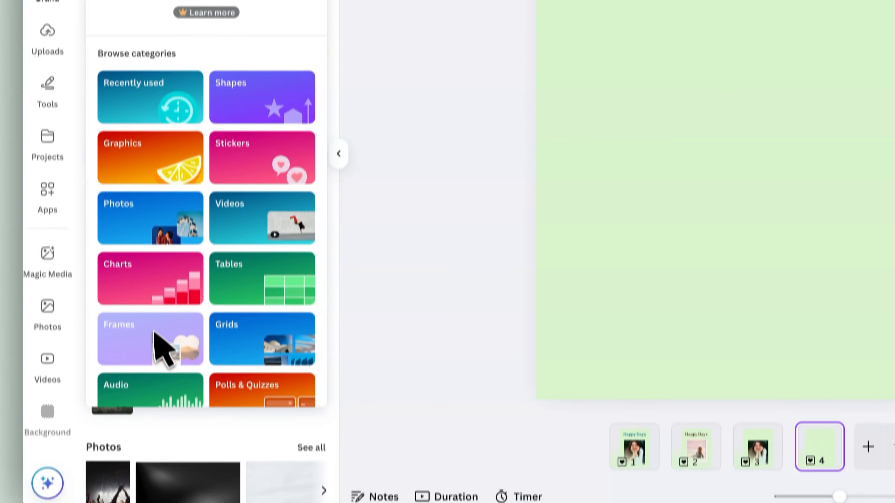
click(155, 310)
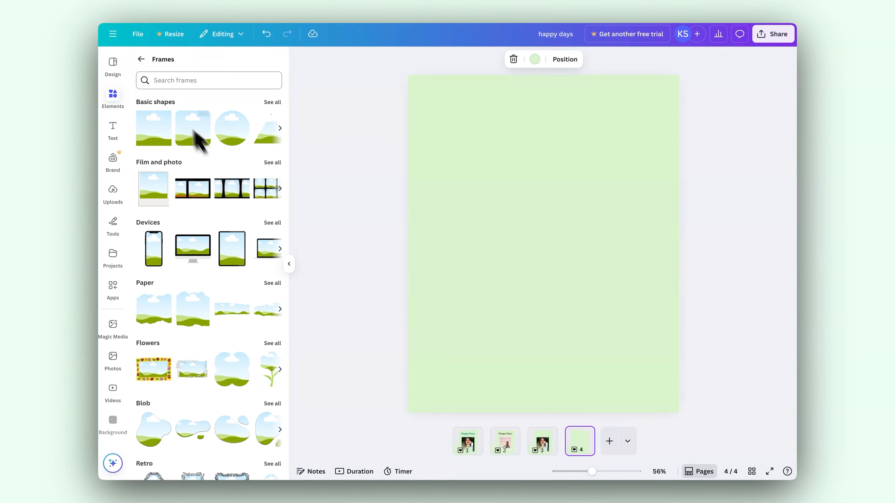
Add the basic circle frame to page 4, shrink it and position it in the upper part of the page.
click(232, 141)
drag(561, 276, 565, 203)
drag(609, 227, 579, 197)
click(521, 163)
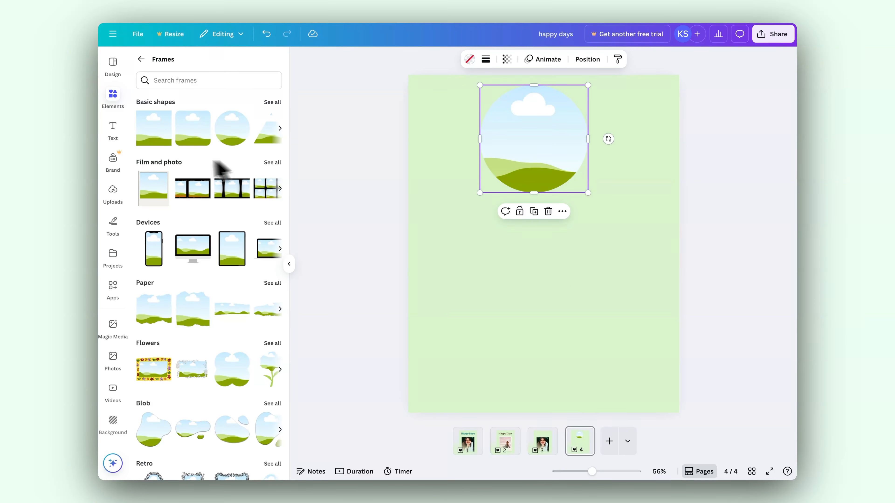
Add the Polaroid frame from the Film and photo collection and place it below the circle frame on page 4.
click(277, 162)
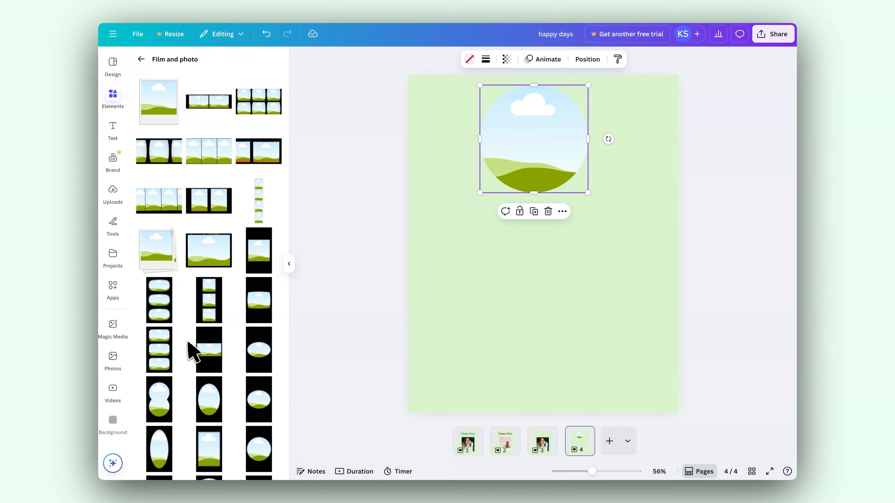
scroll(226, 301, down, 4)
scroll(226, 302, up, 4)
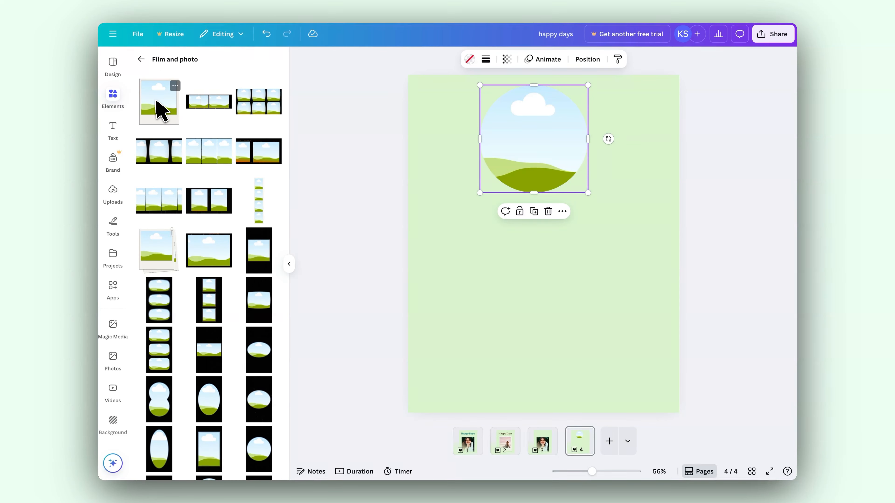
click(161, 110)
drag(581, 235, 567, 285)
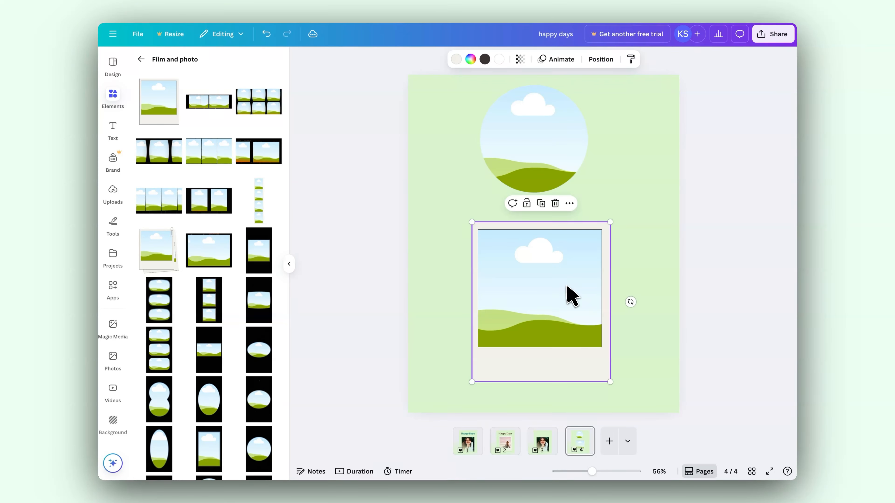
drag(575, 302, 570, 304)
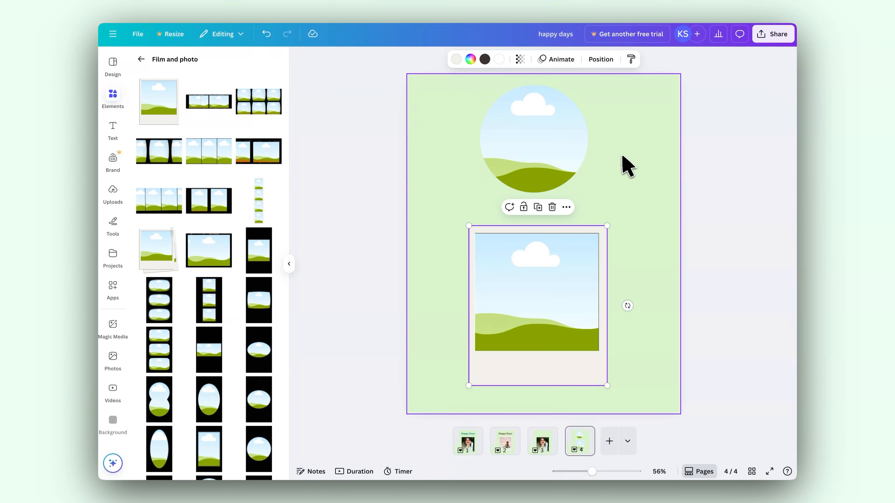
Add the recently used photo of the woman against the pink sky to page 4.
click(142, 59)
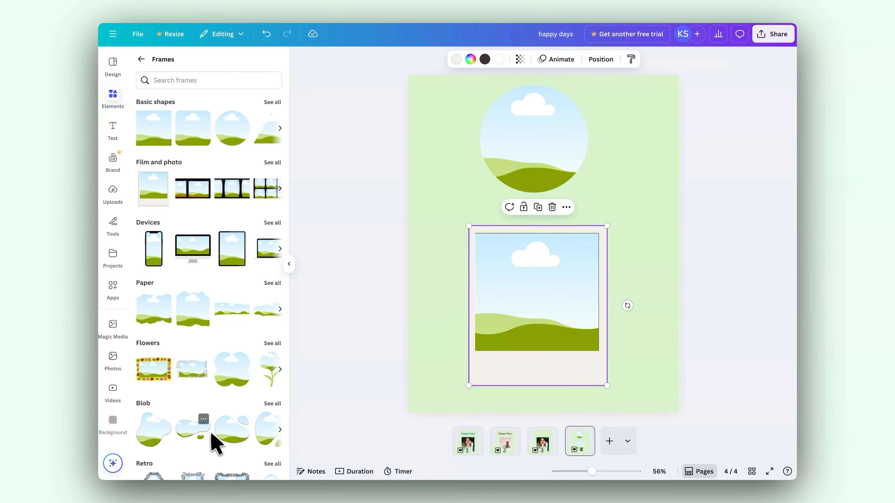
click(516, 176)
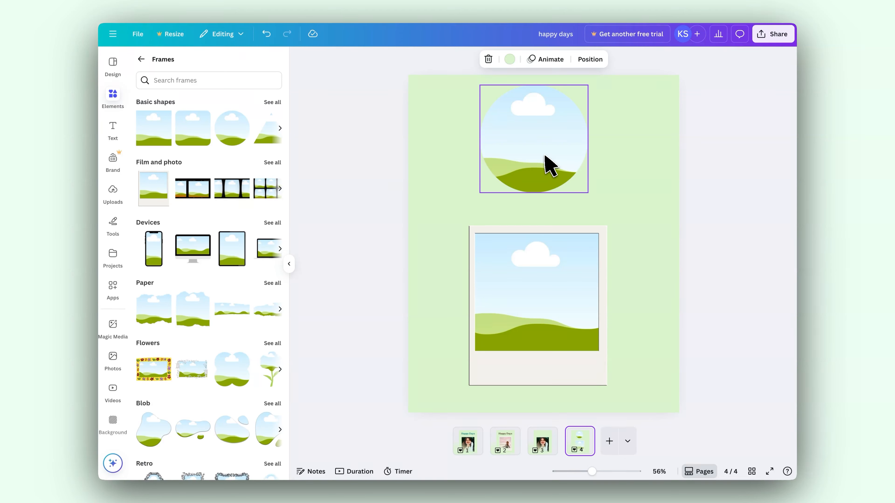
click(141, 59)
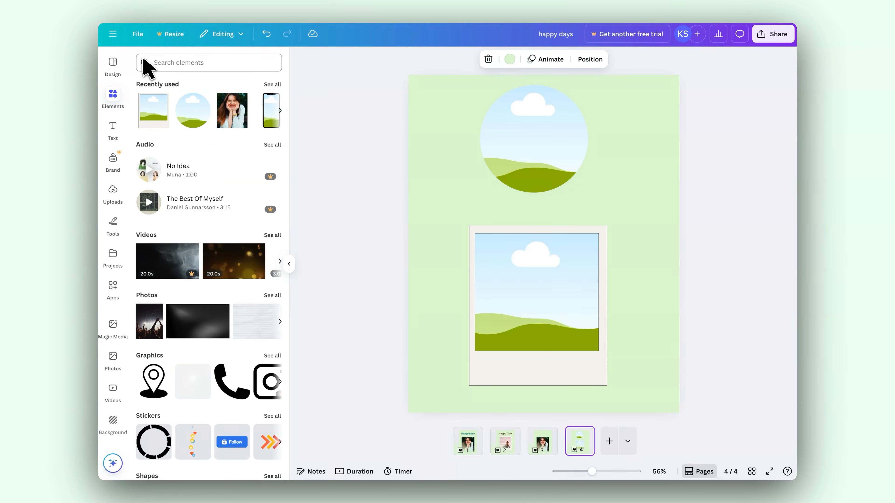
click(155, 63)
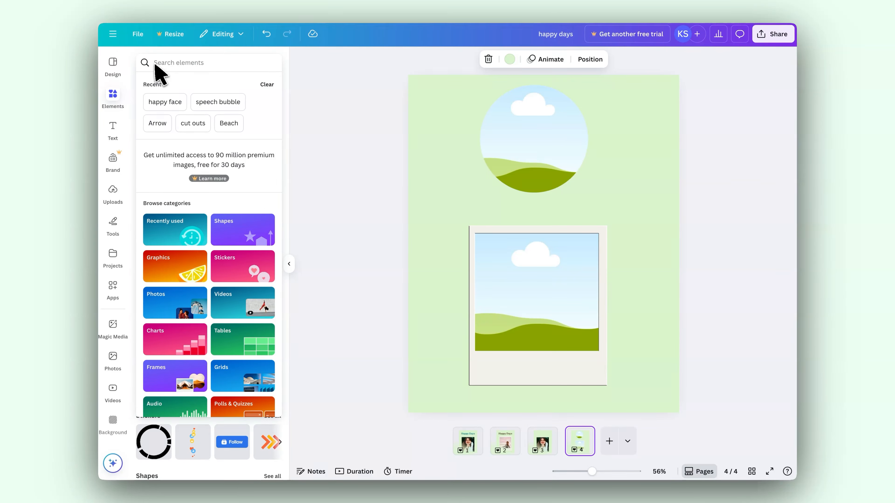
click(174, 317)
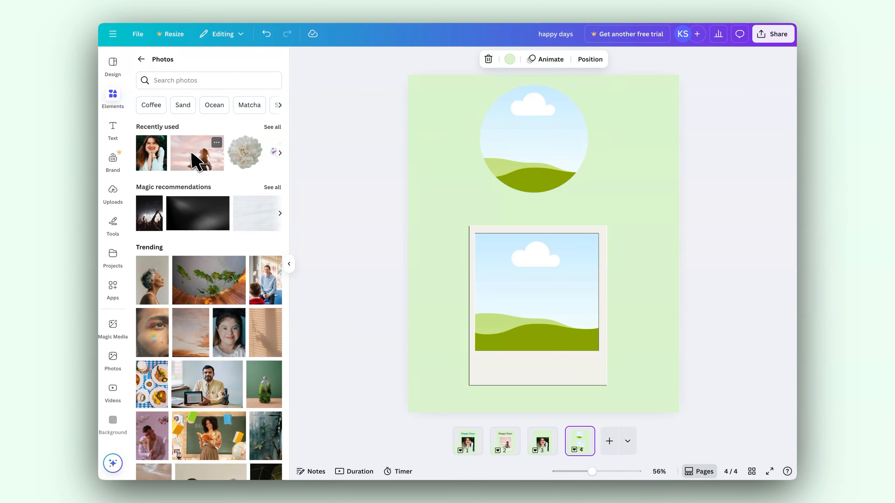
click(194, 161)
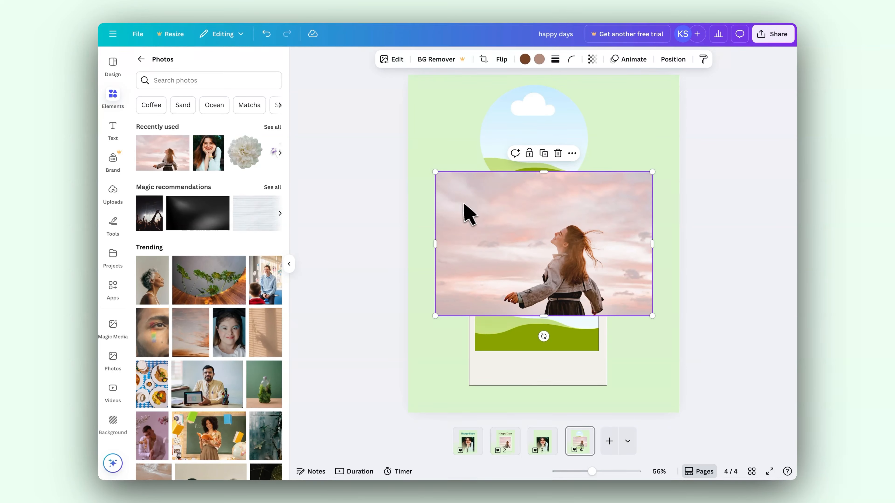
Fill the circle frame with the photo of the woman against the pink sky.
drag(458, 206, 435, 180)
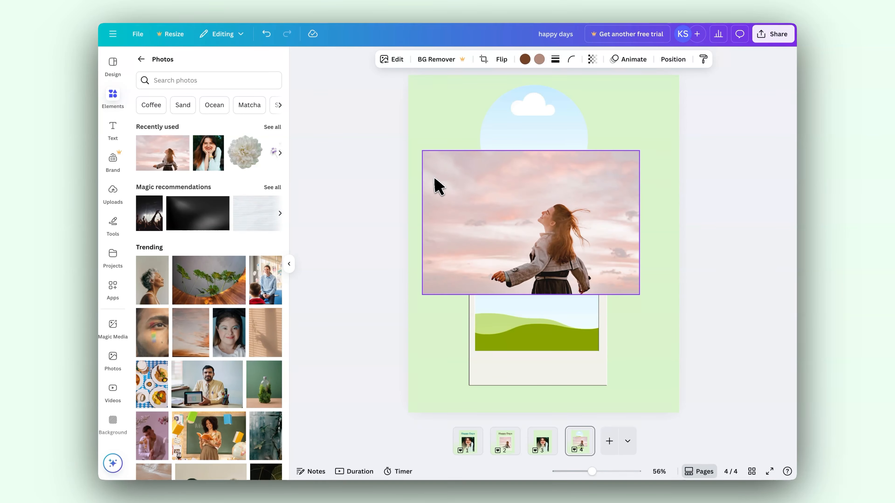
drag(435, 179, 435, 180)
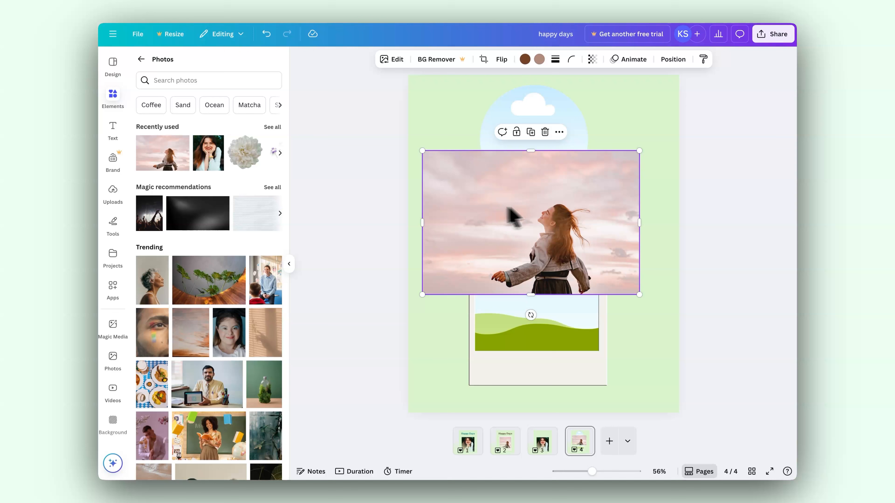
drag(517, 224, 527, 152)
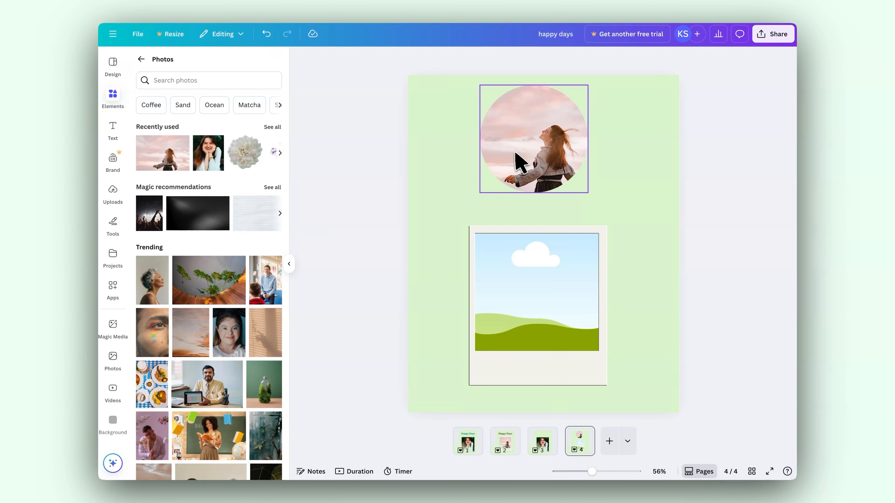
Enlarge the photo inside the circle frame and reposition it so the woman sits in the middle.
double_click(520, 159)
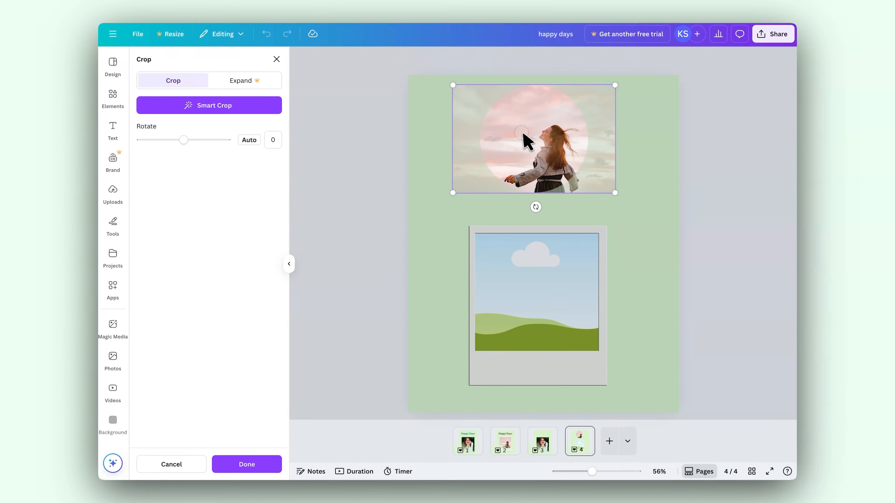
drag(523, 140, 514, 140)
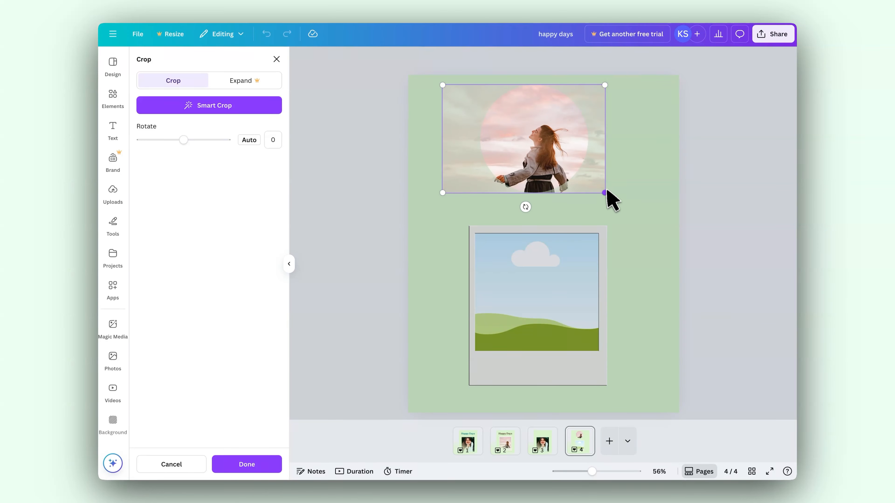
drag(605, 193, 625, 228)
drag(560, 168, 546, 141)
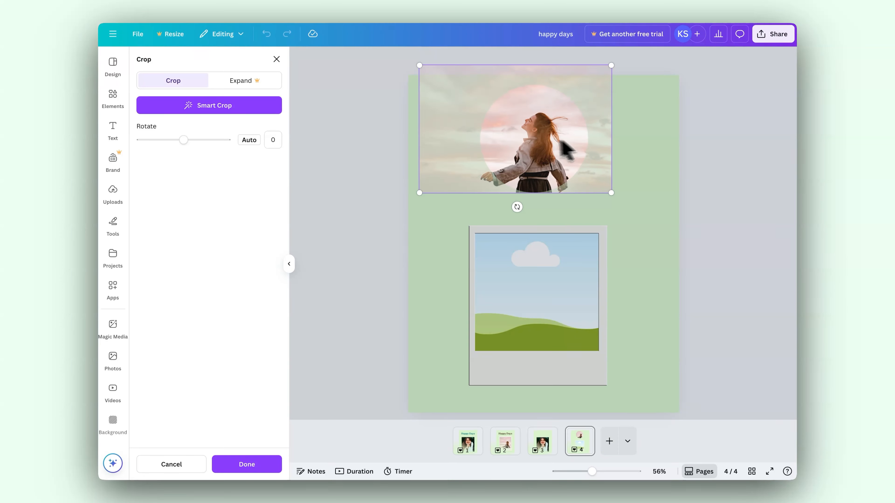
click(728, 193)
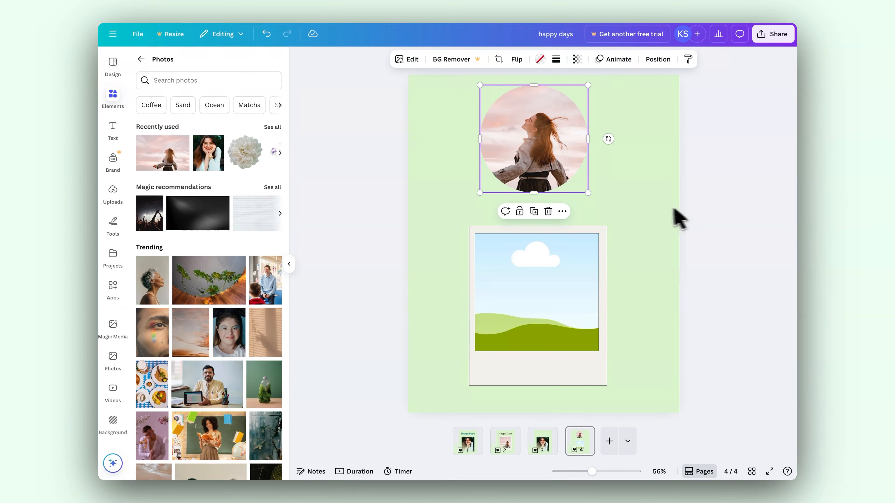
click(742, 209)
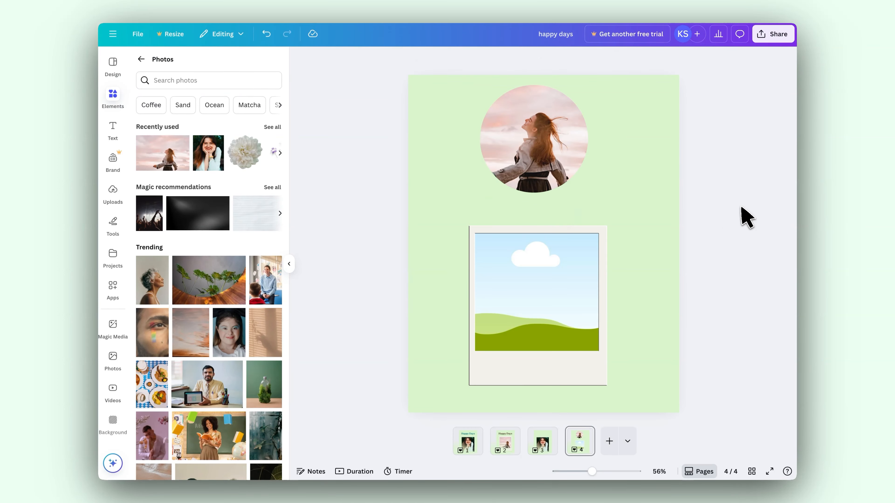
Detach the woman's photo from the circle frame.
click(545, 148)
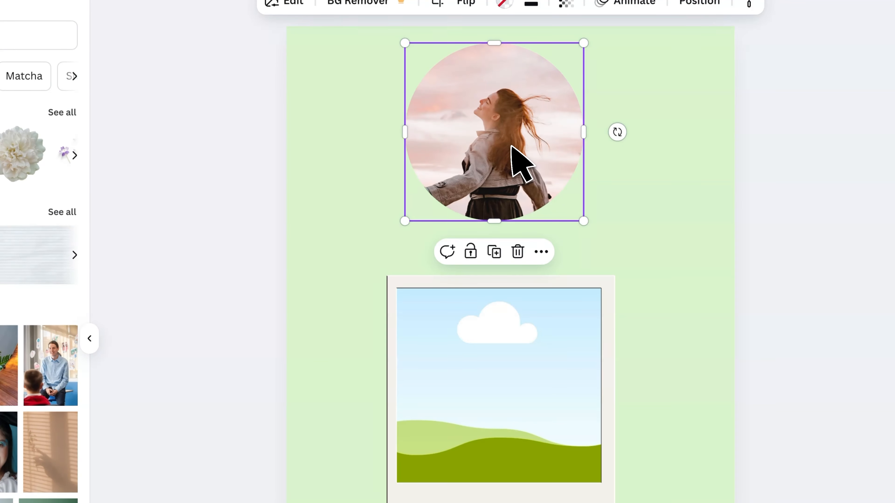
click(541, 252)
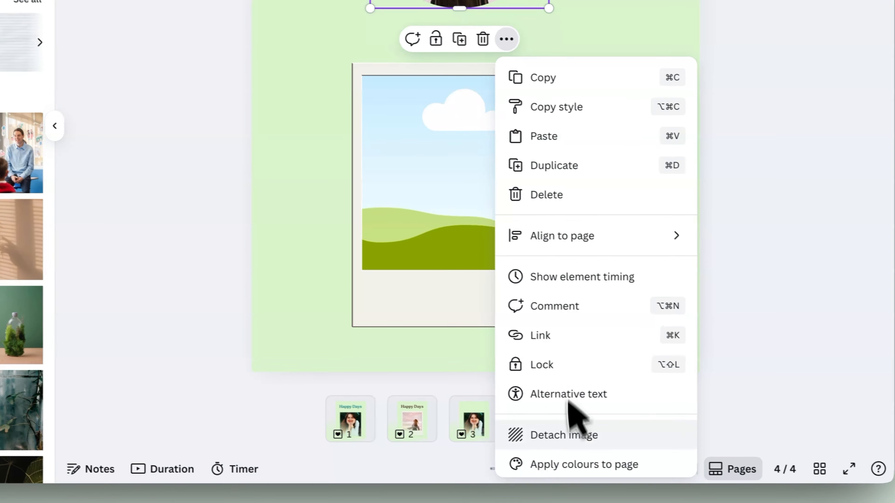
click(547, 434)
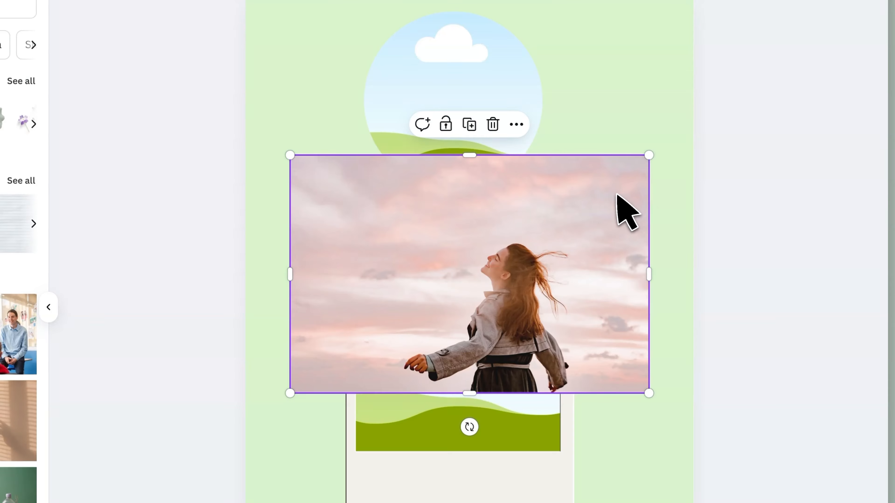
Fill the Polaroid frame with the detached photo and delete the empty circle frame.
drag(595, 212, 504, 295)
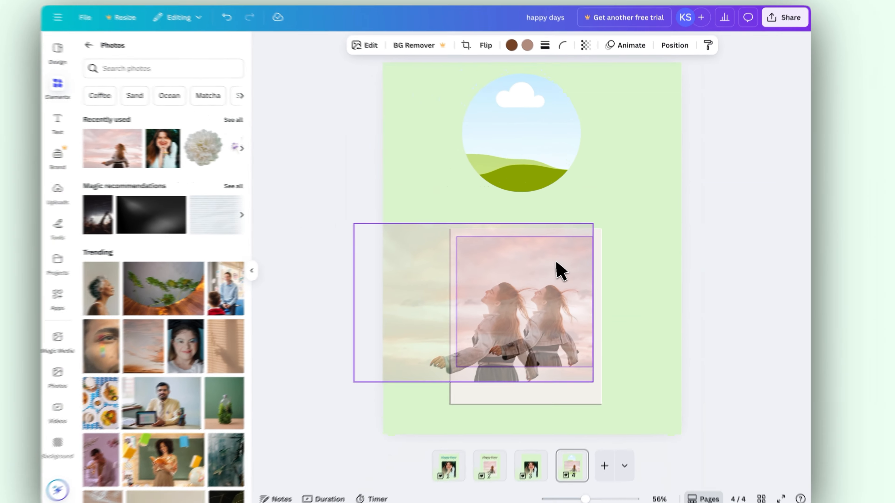
drag(556, 264, 559, 269)
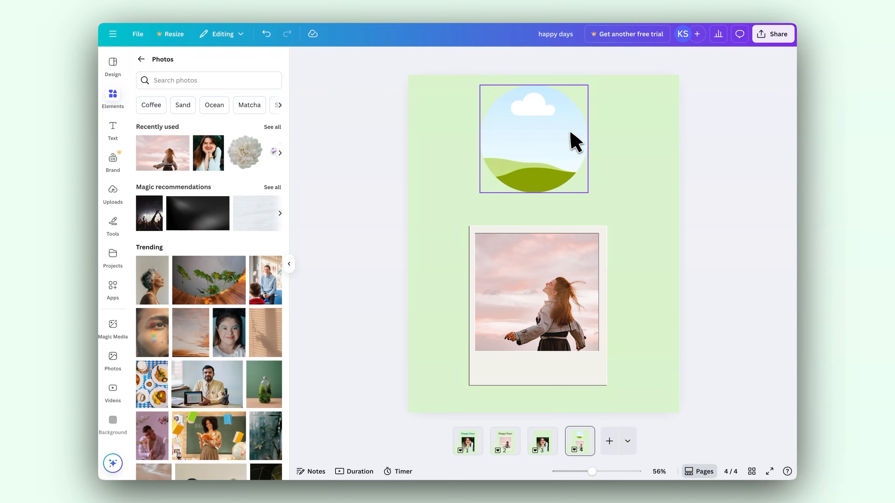
click(573, 141)
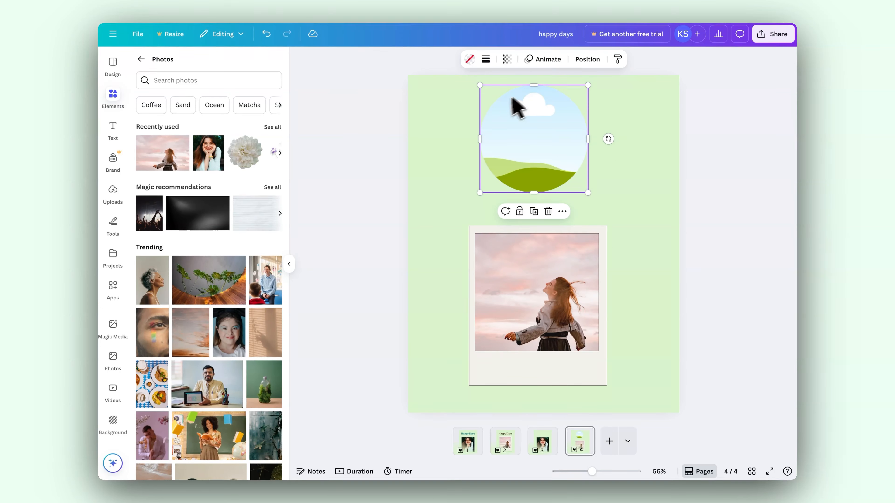
click(549, 212)
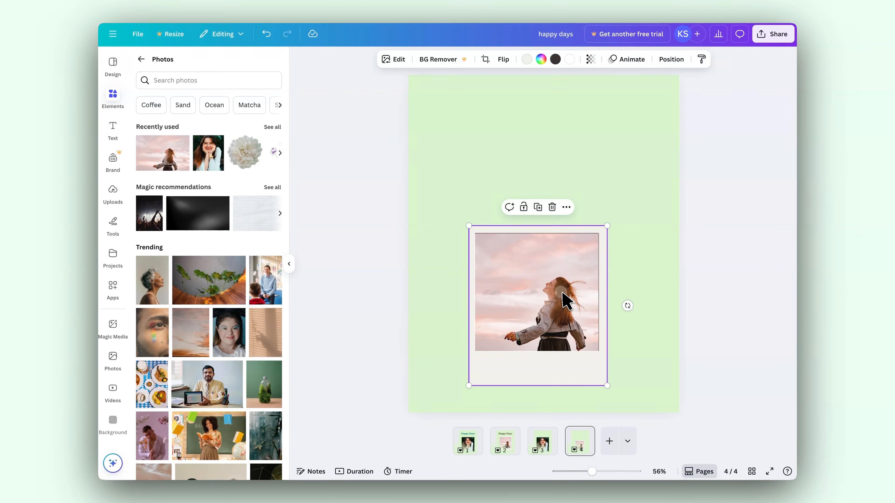
Enlarge and reposition the photo inside the Polaroid frame to centre the woman, and centre the frame horizontally on page 4.
double_click(565, 300)
drag(446, 233, 426, 213)
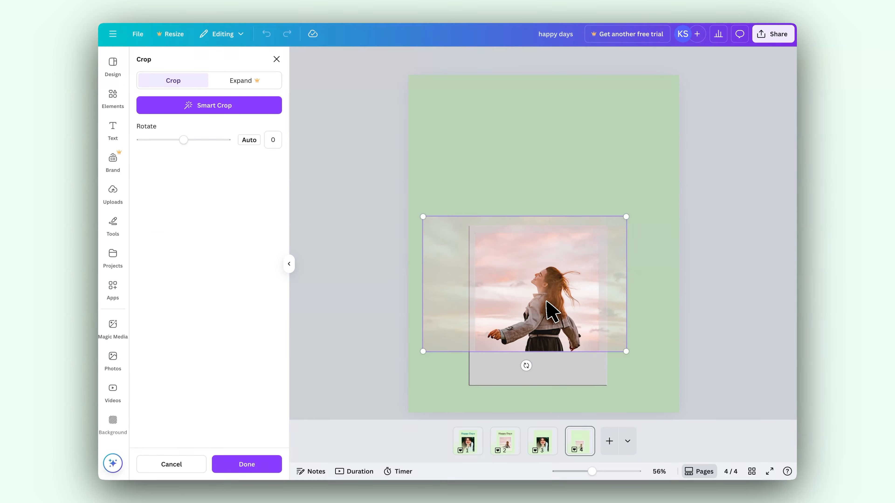
drag(545, 301, 551, 300)
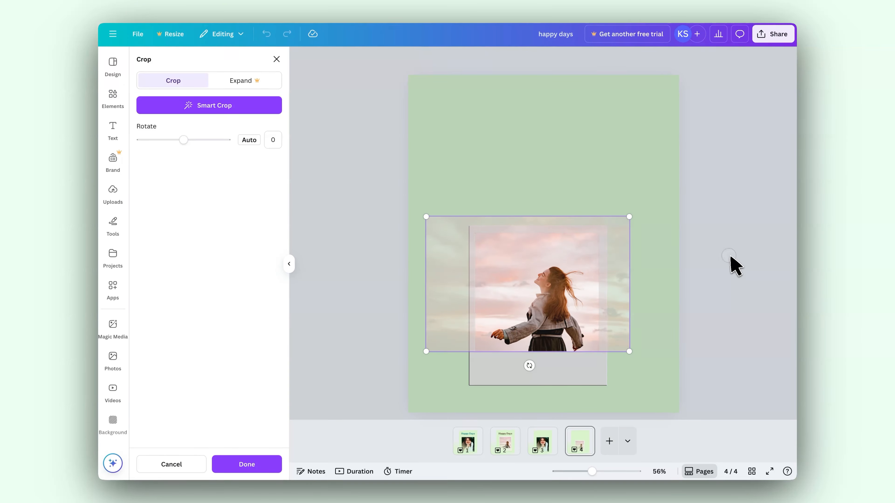
click(731, 264)
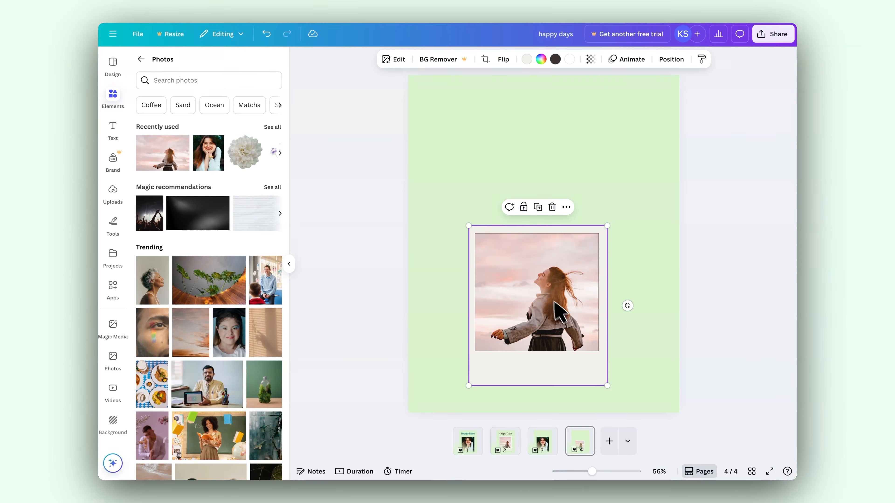
drag(525, 283, 516, 278)
click(729, 260)
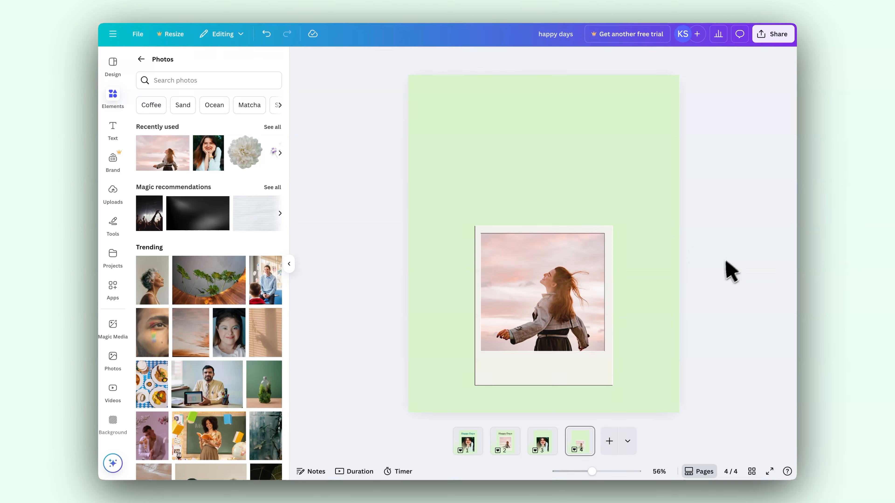
Compare the layouts of pages 3 and 4, ending on page 3.
click(546, 445)
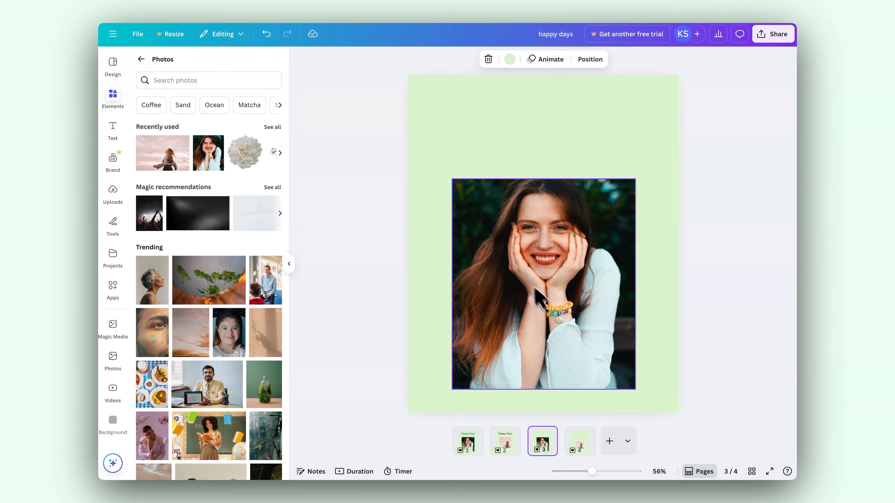
click(579, 442)
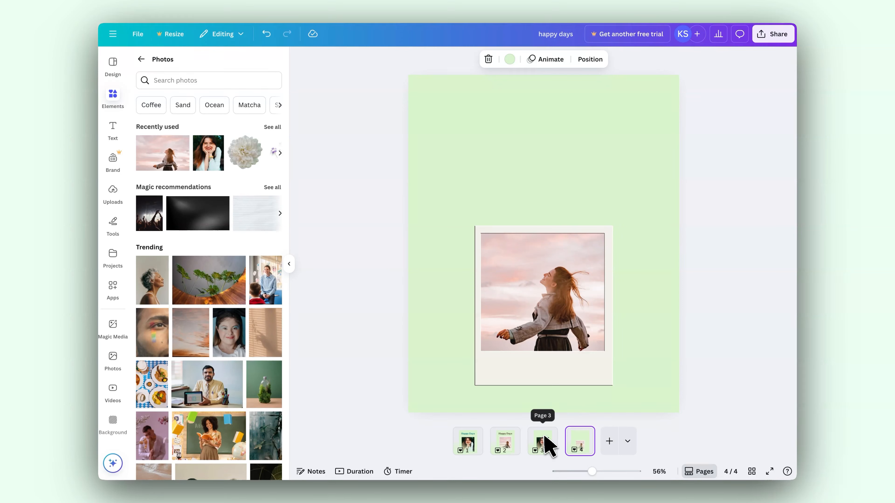
click(547, 445)
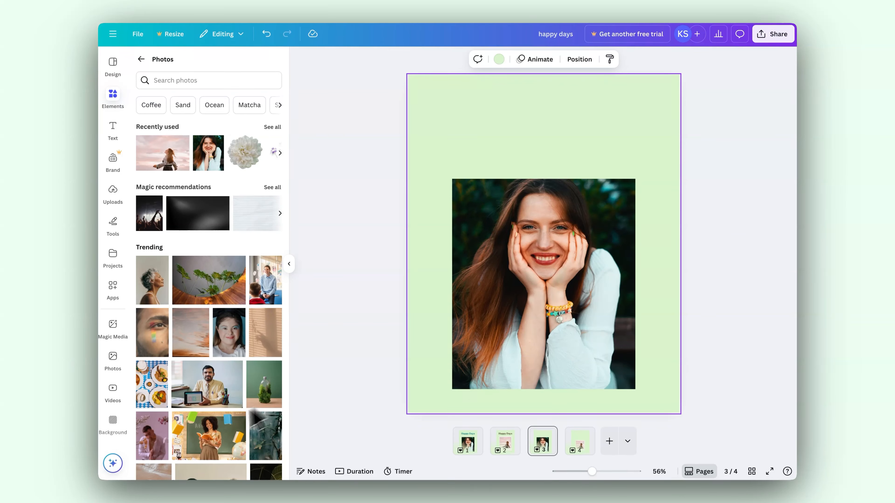
Add a default heading text to page 3 and position it centred in the empty area above the photo.
click(113, 128)
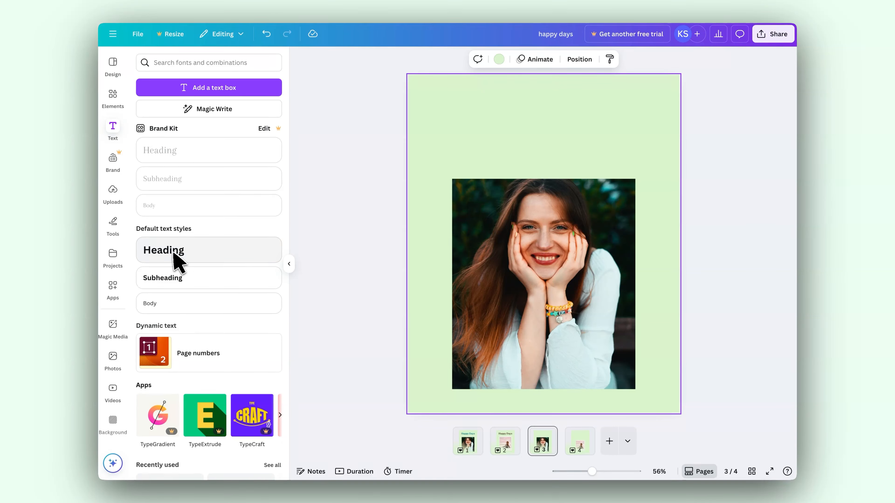
click(164, 251)
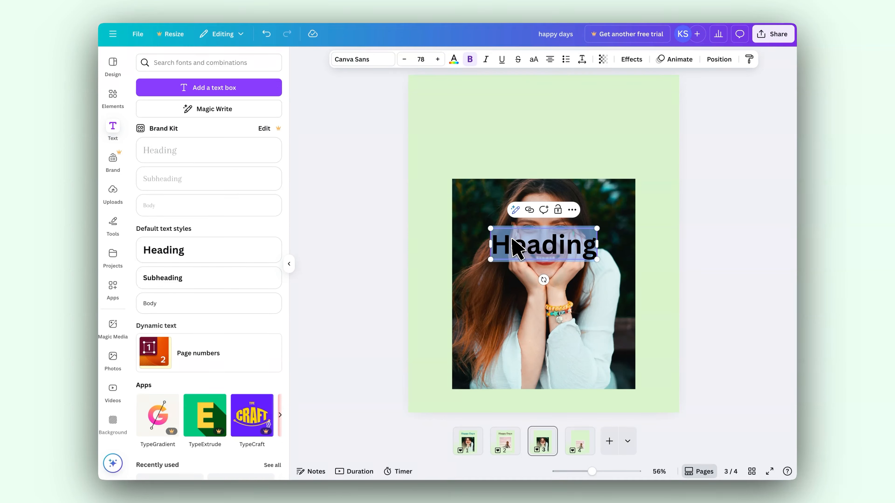
drag(531, 243, 513, 135)
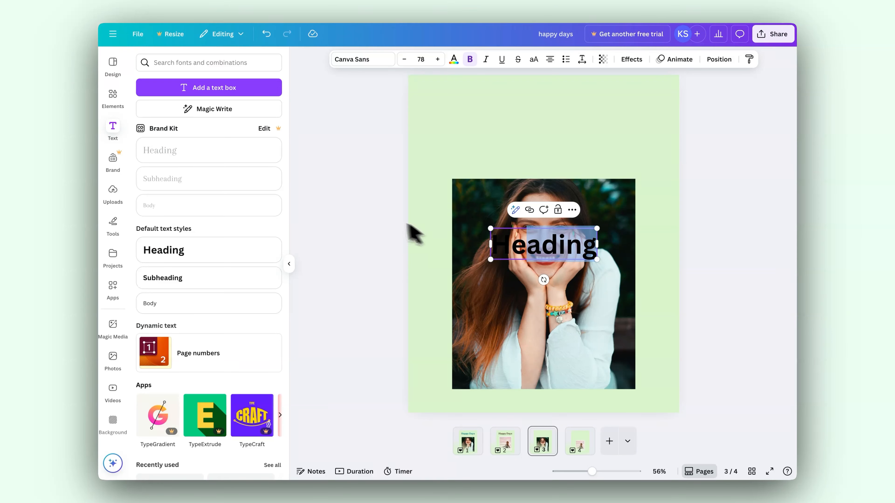
click(370, 218)
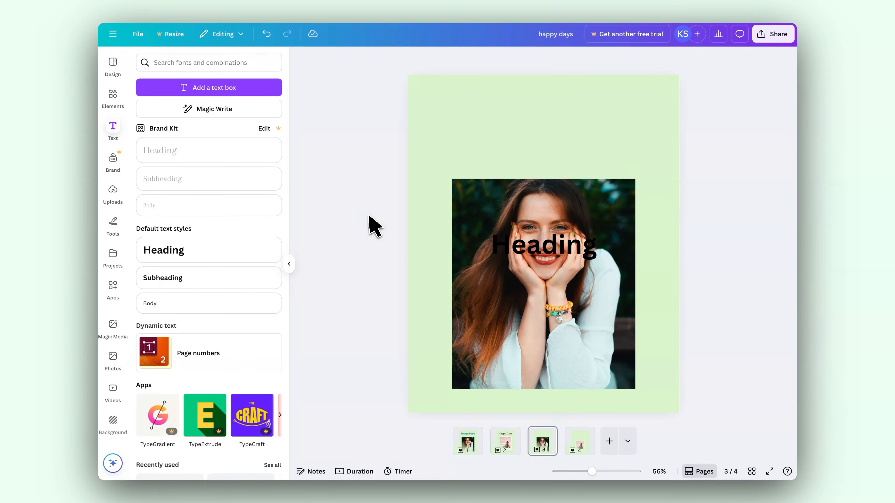
click(545, 245)
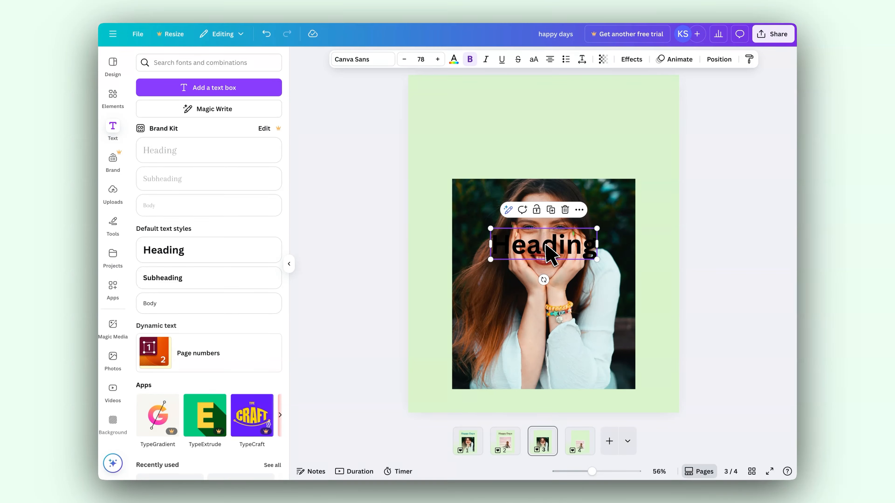
drag(525, 248, 524, 121)
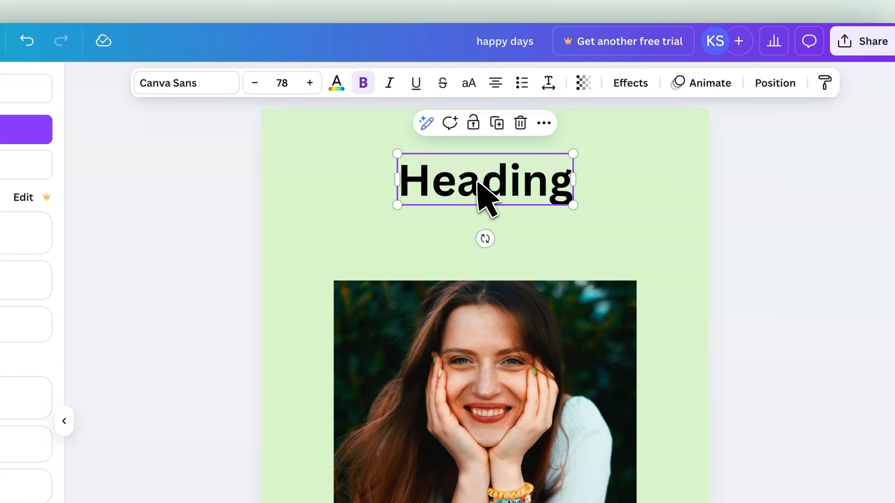
Replace the heading text with "Happy Days" and move it slightly down.
double_click(477, 181)
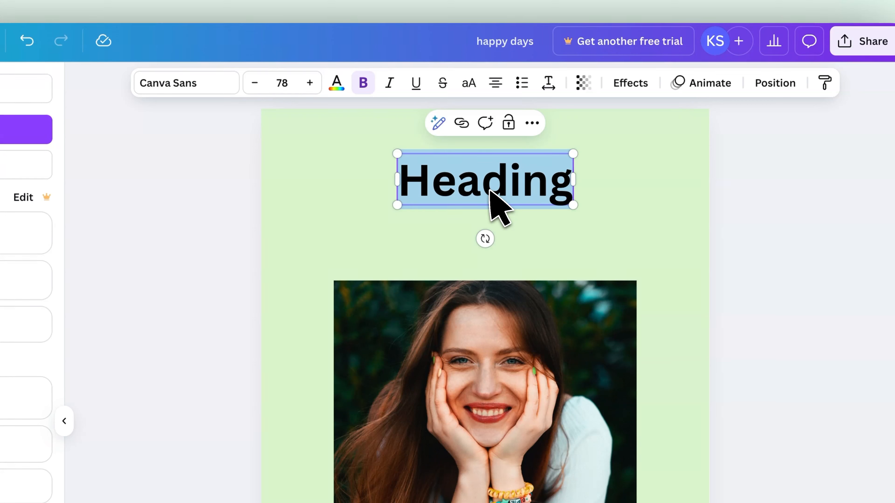
text(Happy)
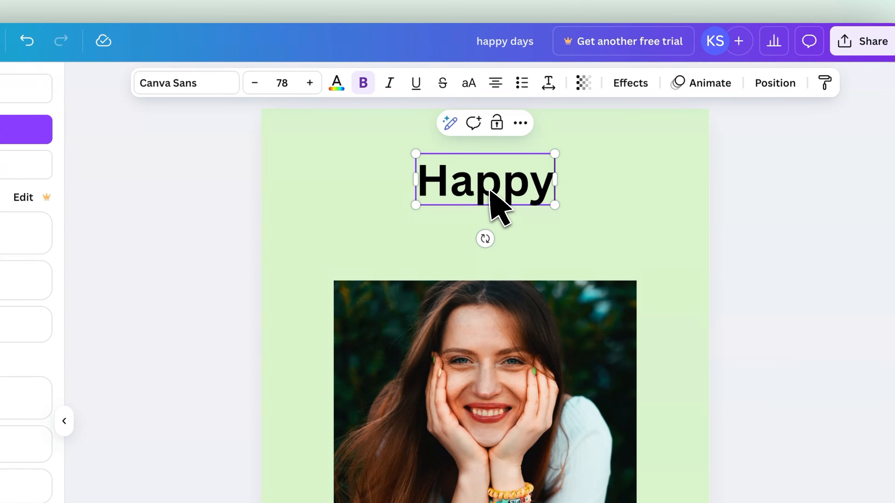
text( Days)
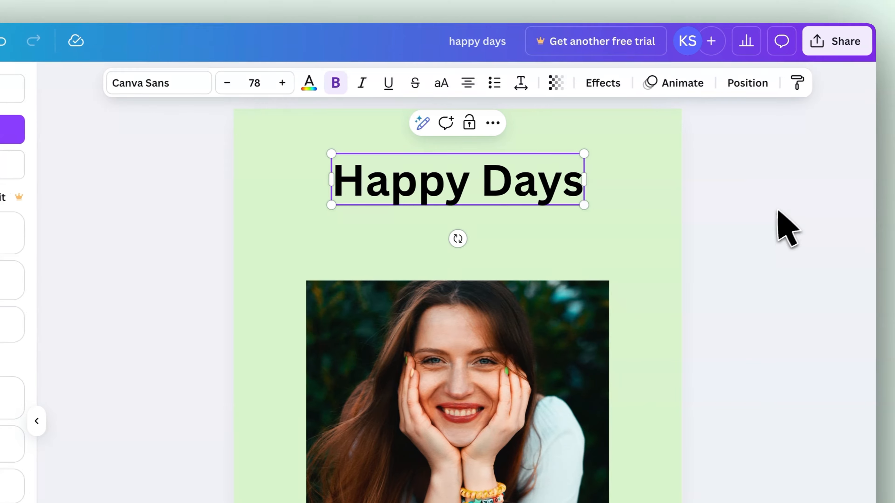
click(798, 215)
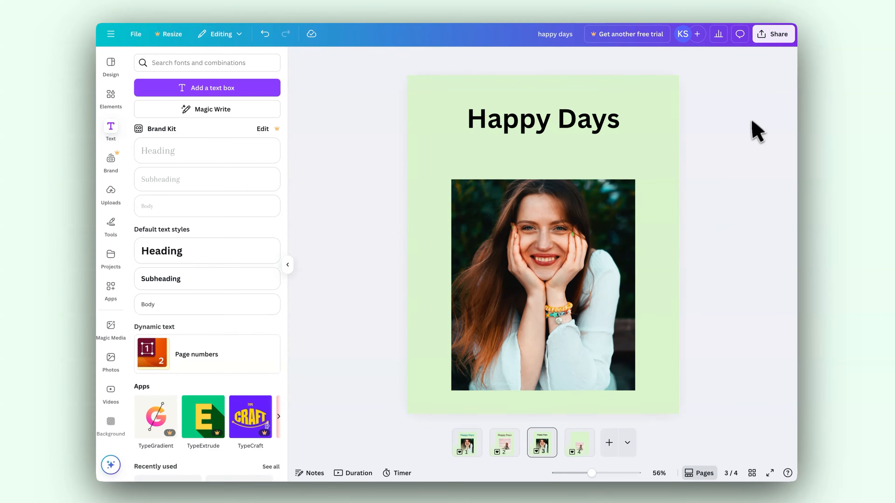
click(516, 165)
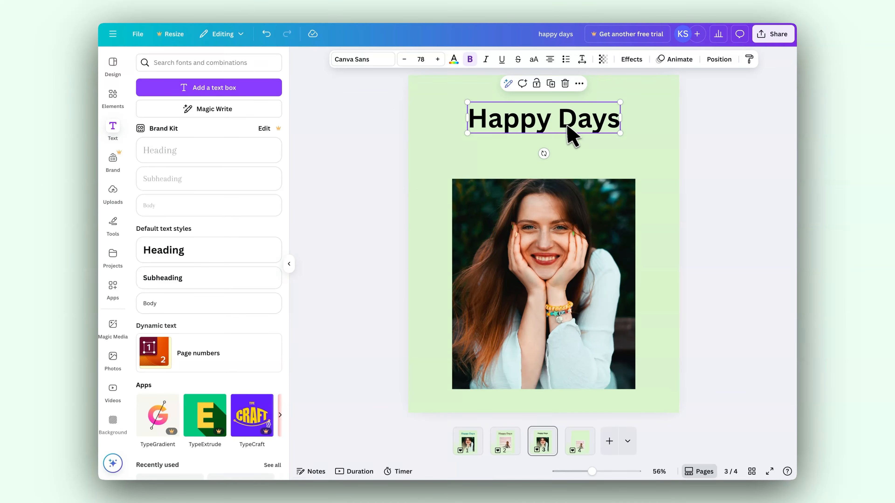
drag(518, 127, 519, 132)
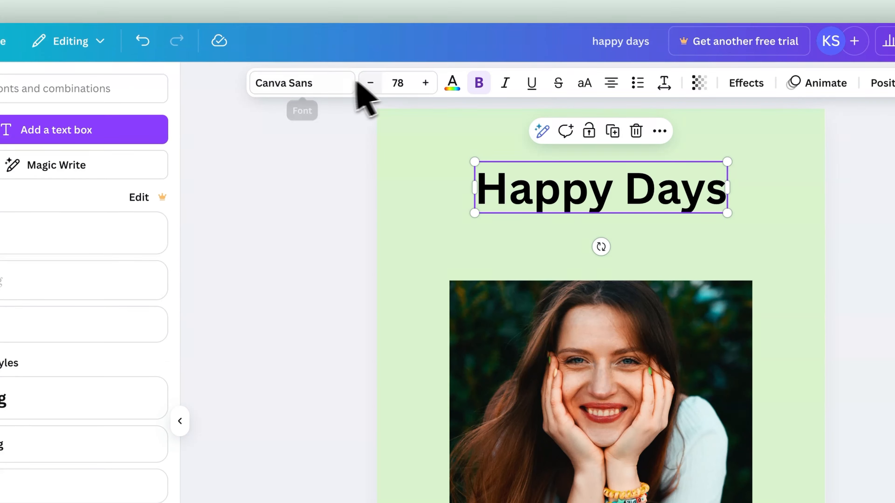
Try the heading without bold, restore the bold style, and set its font to Roca Two.
click(484, 81)
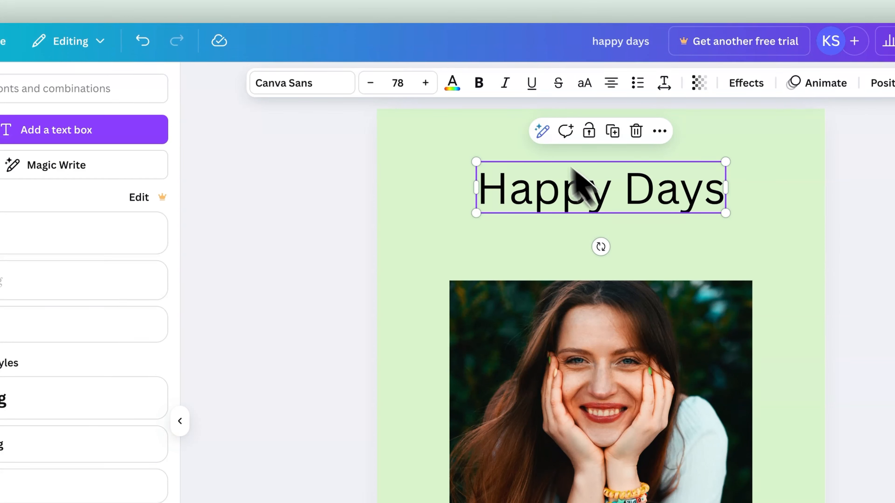
click(480, 81)
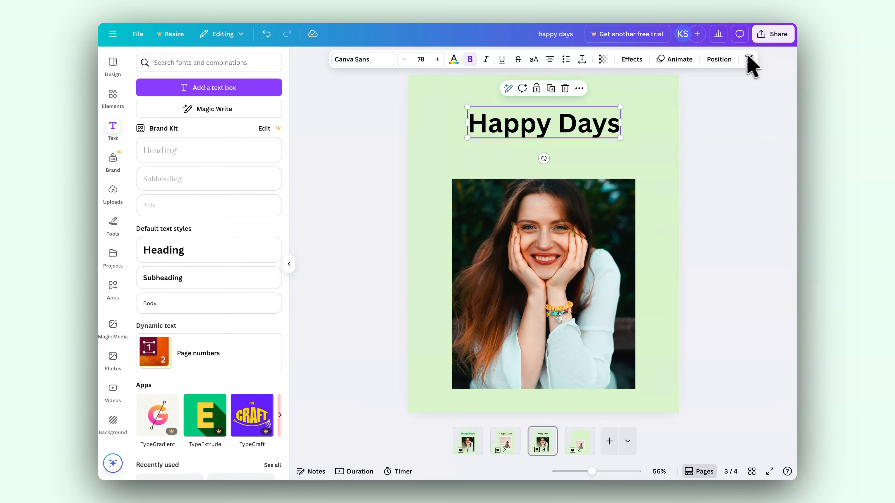
click(360, 60)
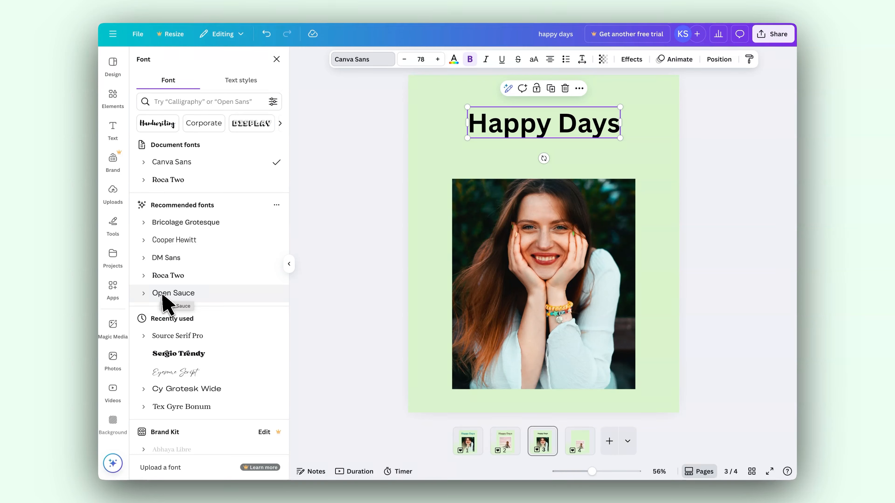
click(169, 277)
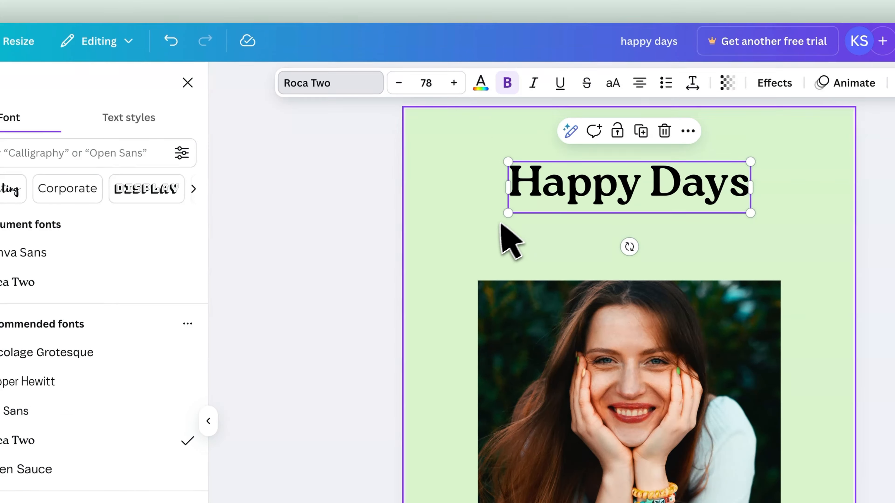
Try different sizes for the "Happy Days" heading, including 76.6, 79.6 and the preset size 56.
mouse_move(512, 212)
mouse_down()
mouse_move(477, 235)
mouse_move(513, 213)
mouse_up()
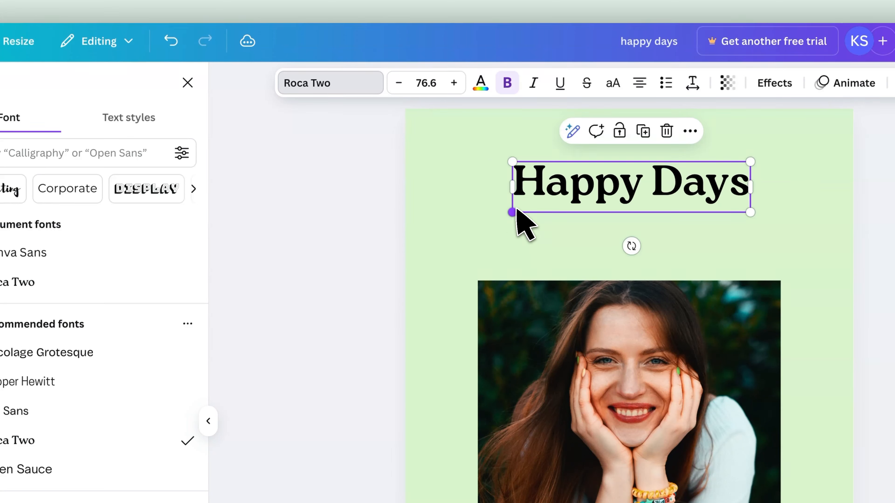
click(400, 88)
click(399, 88)
click(399, 88)
click(399, 88)
click(399, 88)
click(454, 85)
click(454, 84)
click(455, 85)
click(455, 84)
click(455, 85)
click(454, 85)
click(455, 85)
click(455, 85)
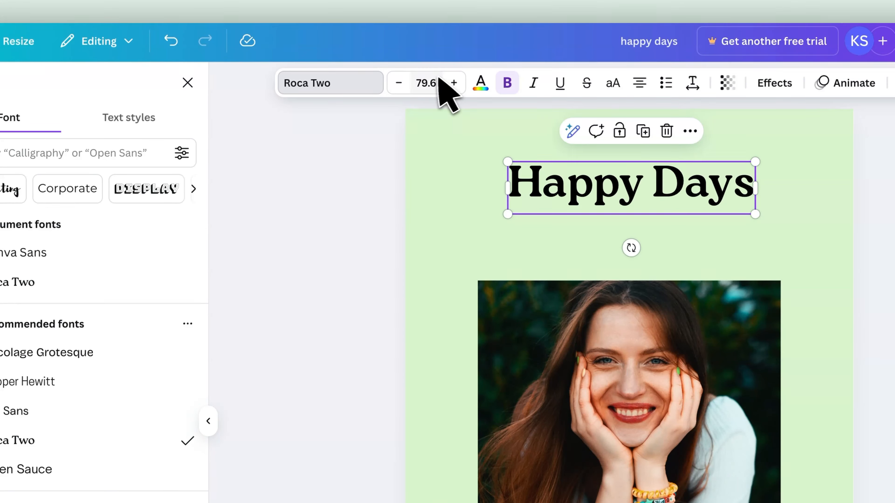
click(428, 85)
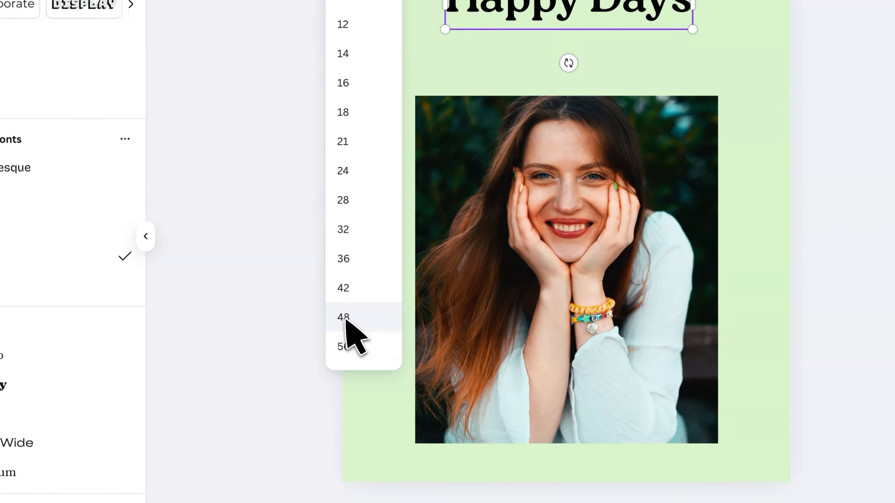
click(363, 376)
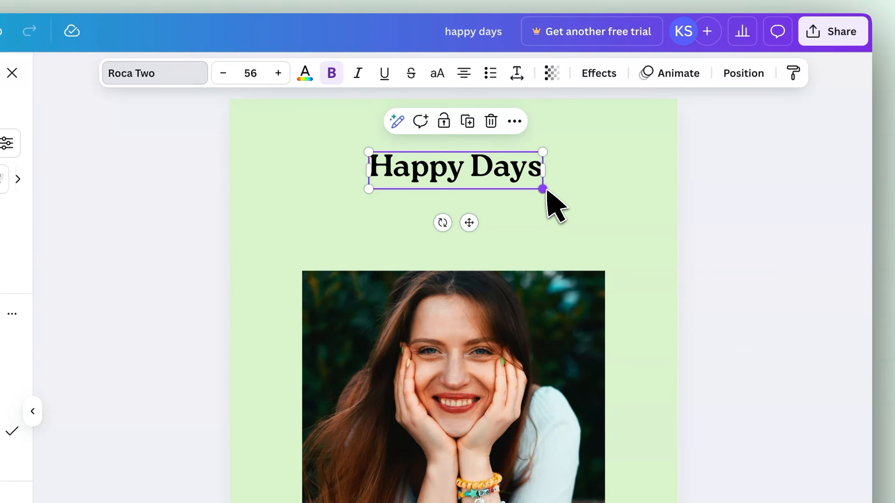
Enlarge the "Happy Days" heading to about size 91.3 and centre it horizontally above the photo.
drag(654, 11, 704, 52)
drag(592, 230, 644, 273)
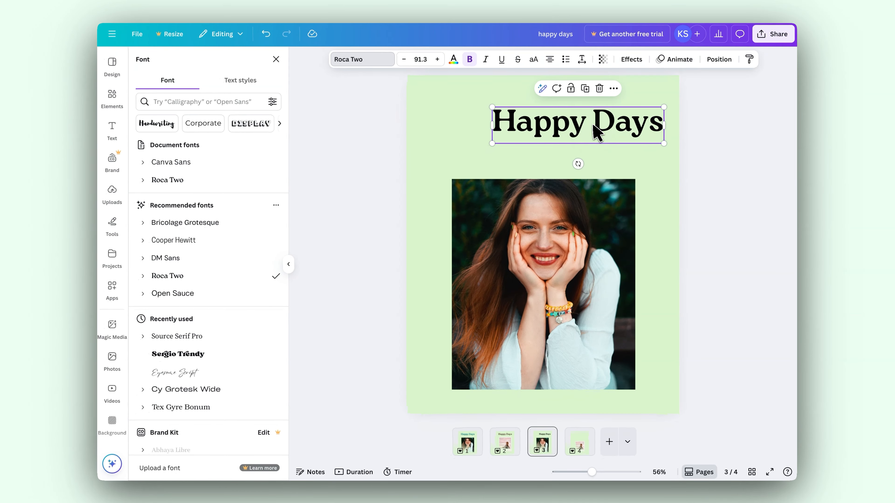
drag(594, 125, 560, 129)
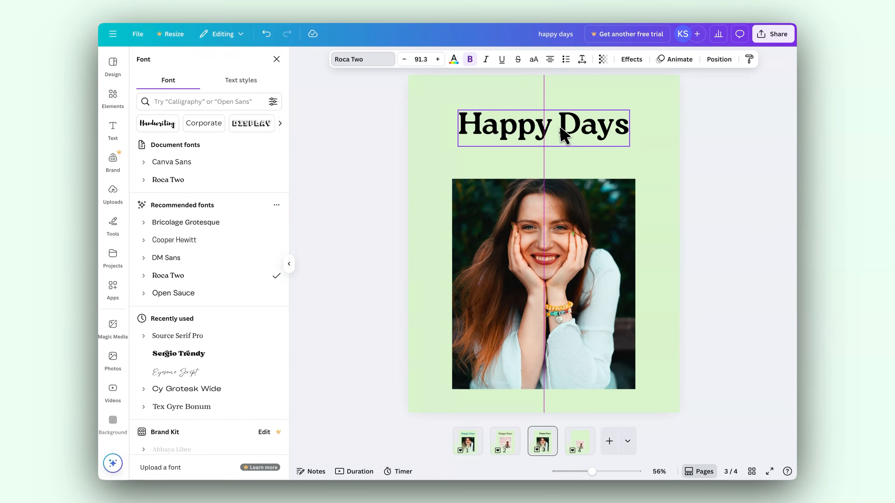
drag(561, 129, 561, 129)
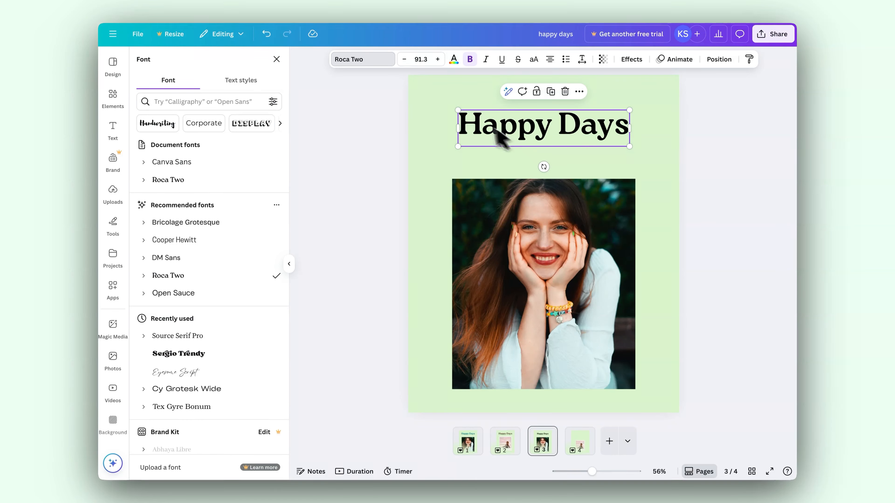
Try the pale blue and dark brown photo colours on the "Happy Days" heading.
click(455, 60)
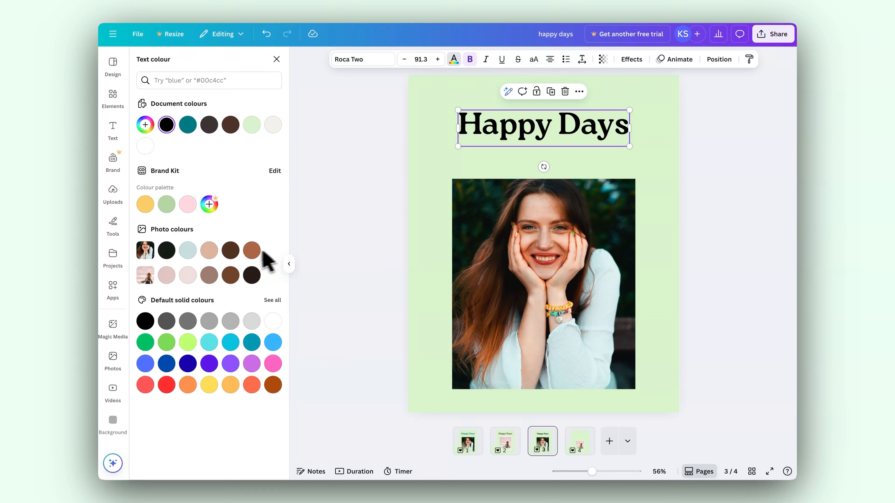
click(193, 250)
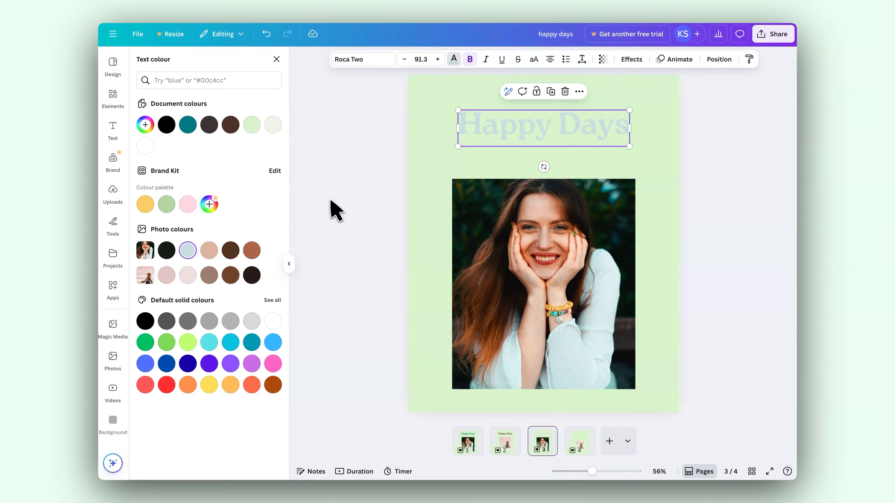
click(230, 251)
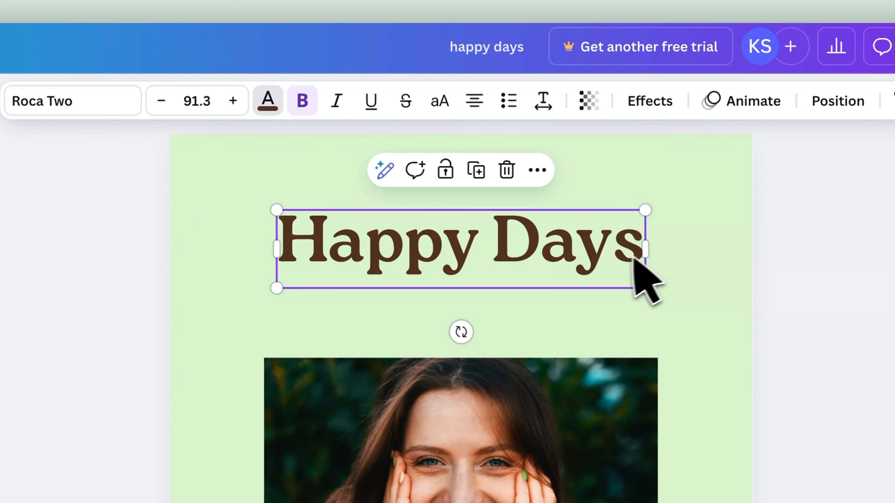
Colour the "Happy Days" heading dark teal #075B5D by sampling the photo's background with the colour picker.
click(270, 101)
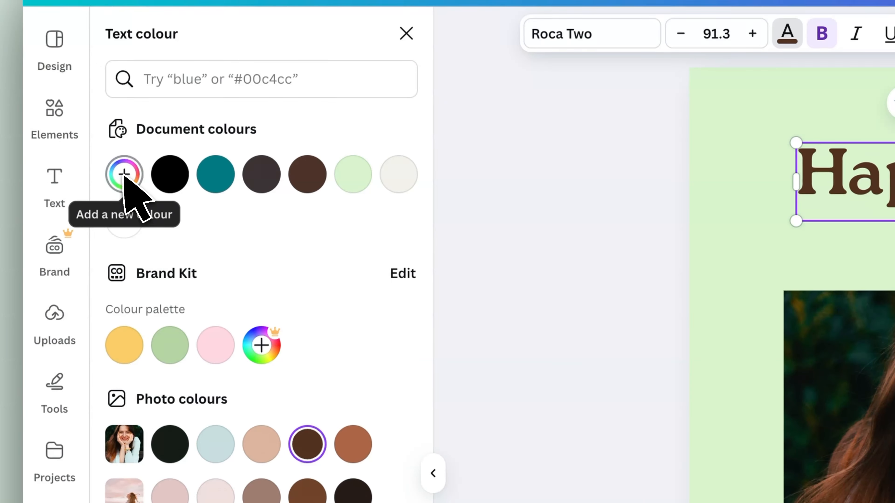
click(120, 175)
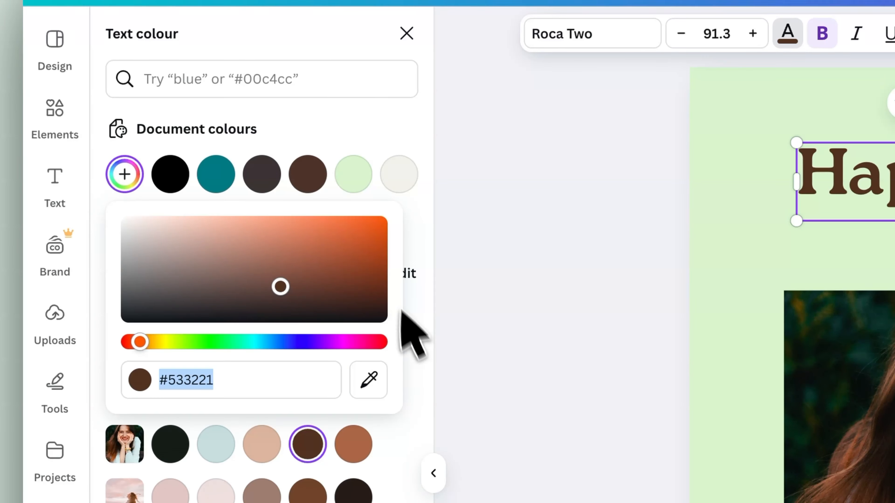
click(369, 380)
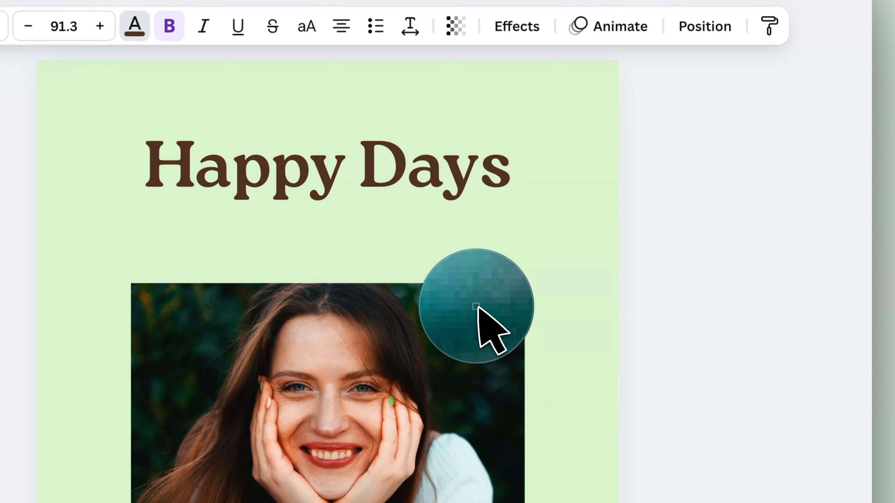
click(477, 307)
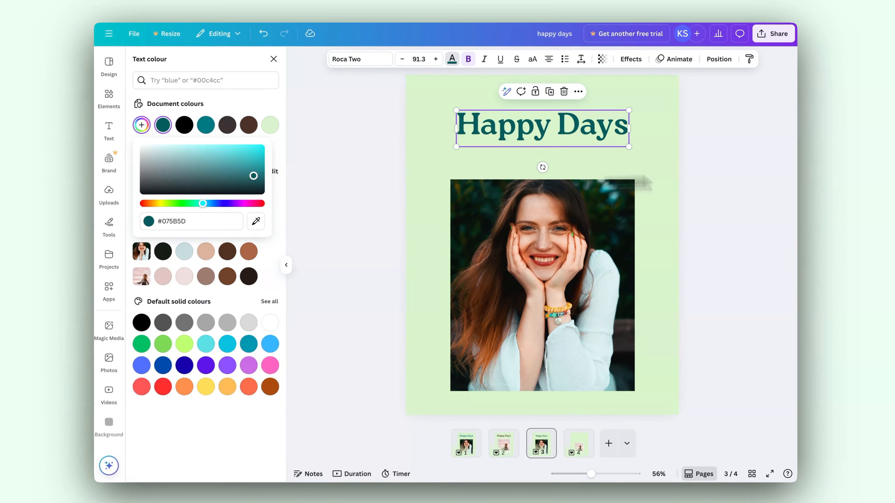
click(110, 129)
click(722, 173)
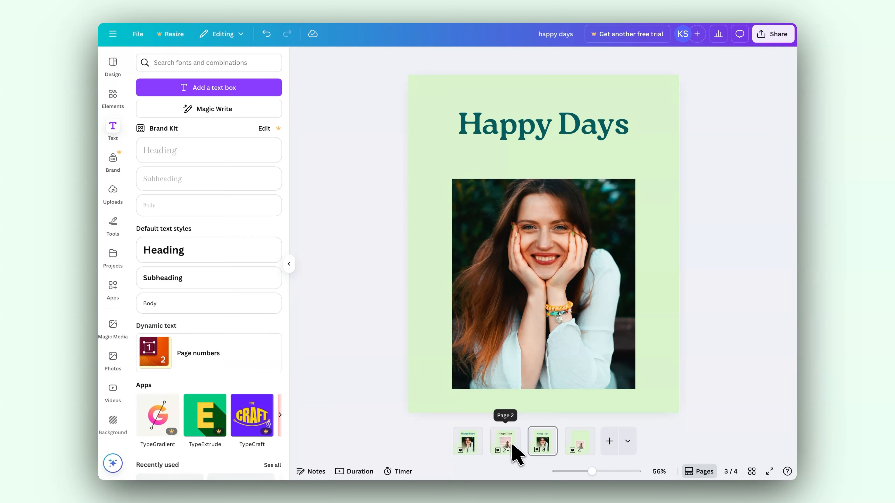
Check the page 2 heading for reference, and enlarge the page 3 heading to about size 103, centred horizontally.
click(505, 442)
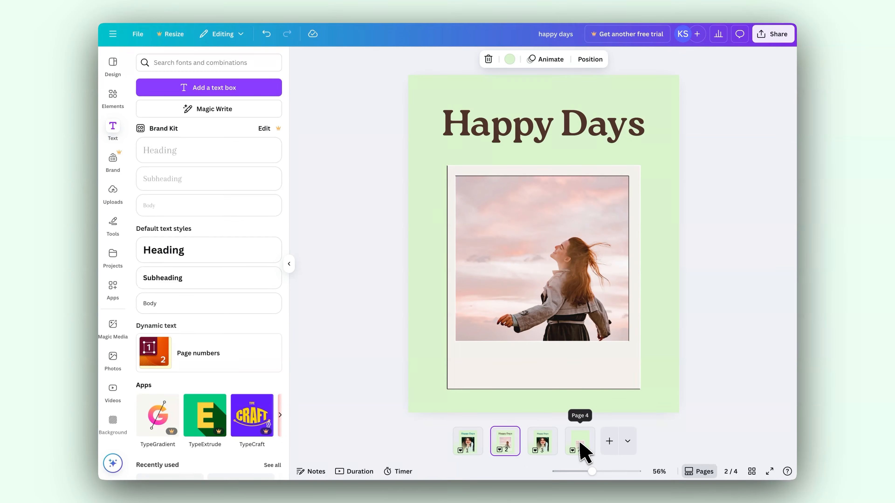
click(551, 445)
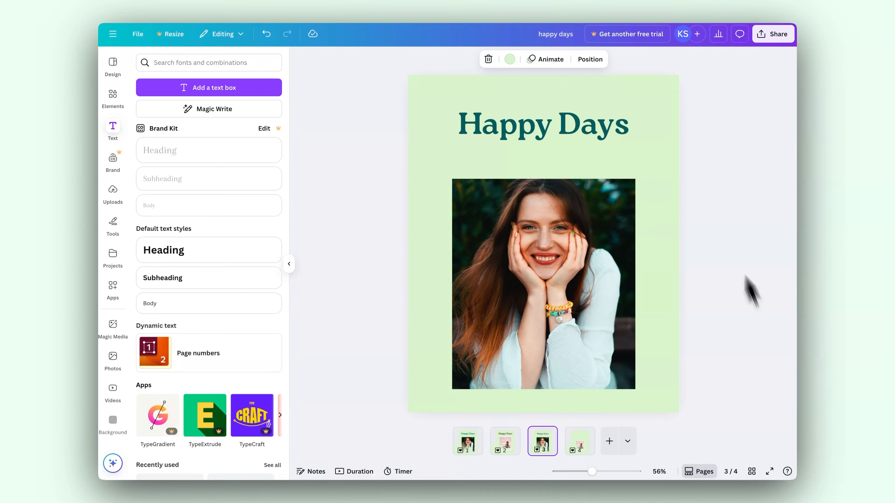
click(510, 127)
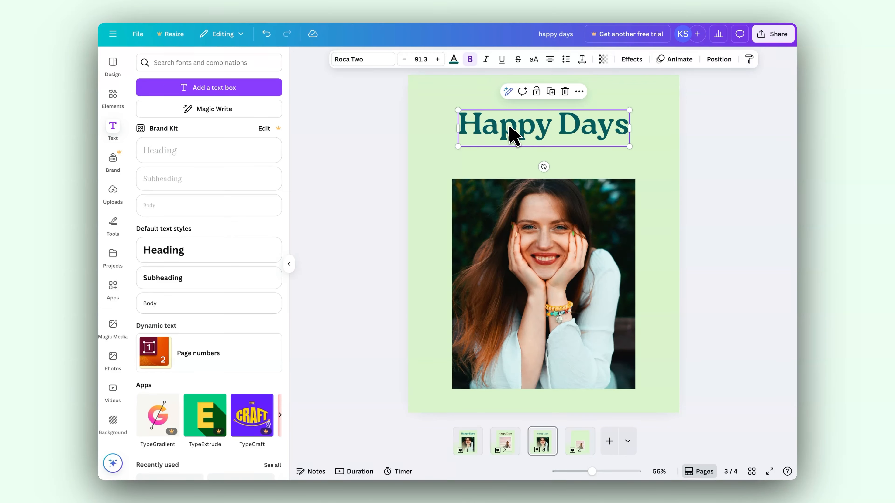
drag(456, 145, 452, 166)
drag(543, 130, 551, 130)
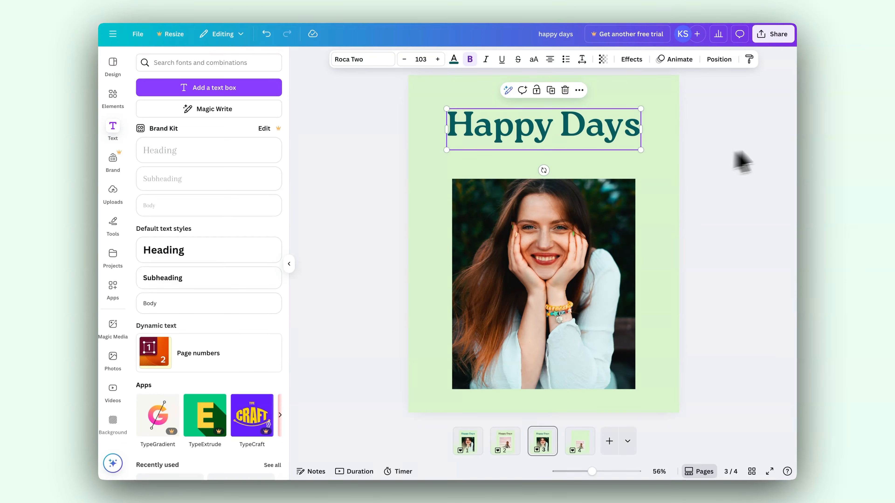
Copy the "Happy Days" heading from page 3 and paste it at the same place above the photo on page 4.
click(738, 176)
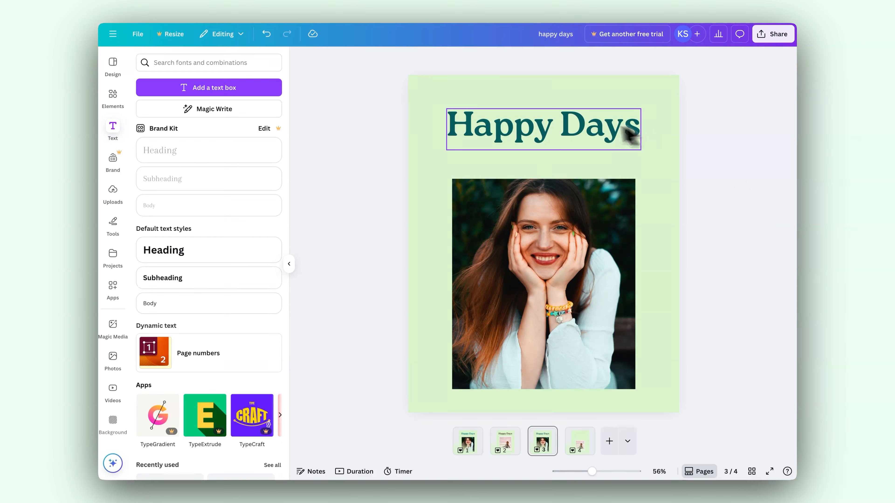
click(567, 144)
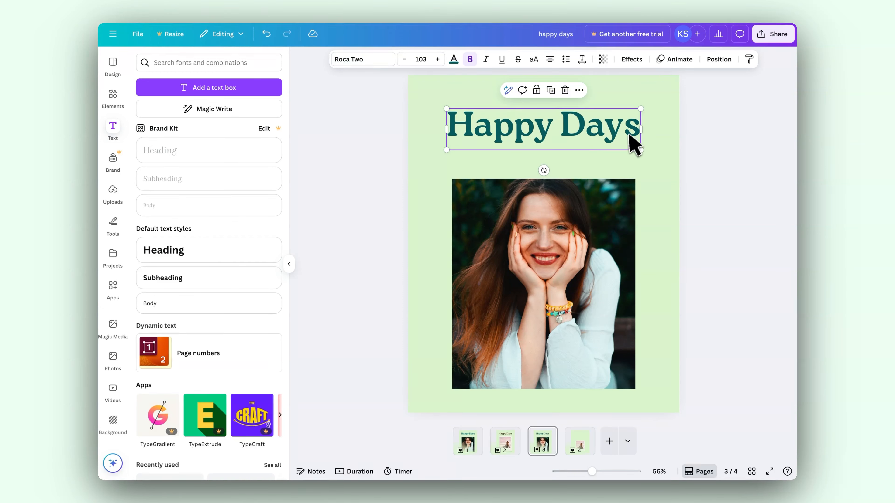
right_click(587, 446)
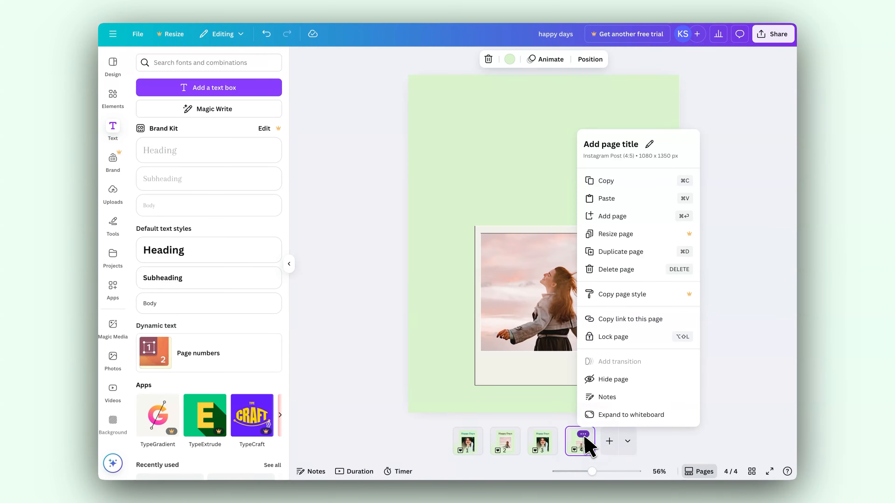
click(578, 448)
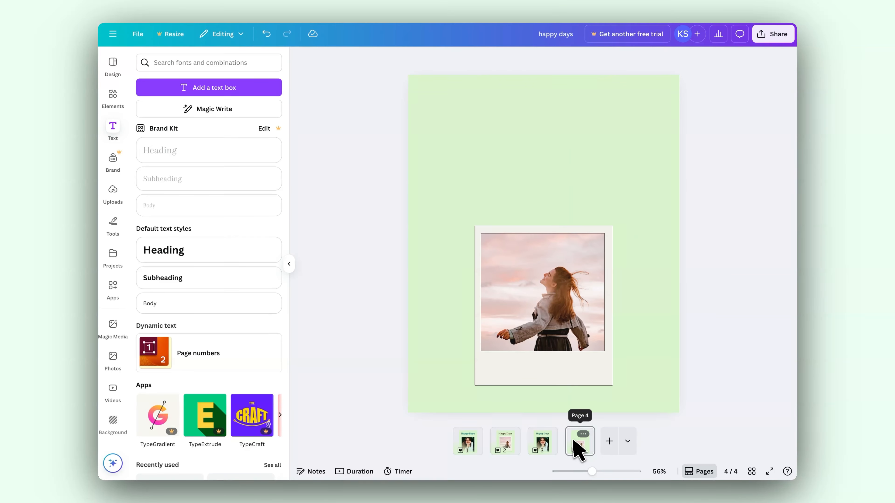
right_click(590, 445)
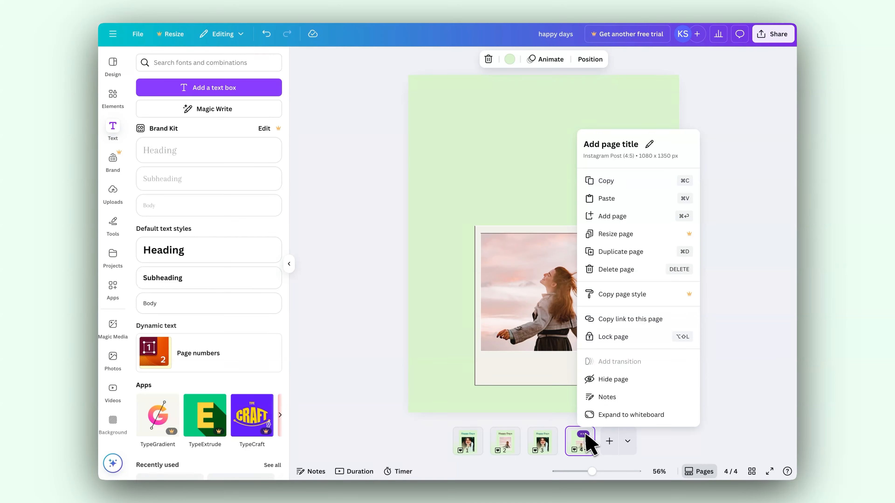
click(593, 459)
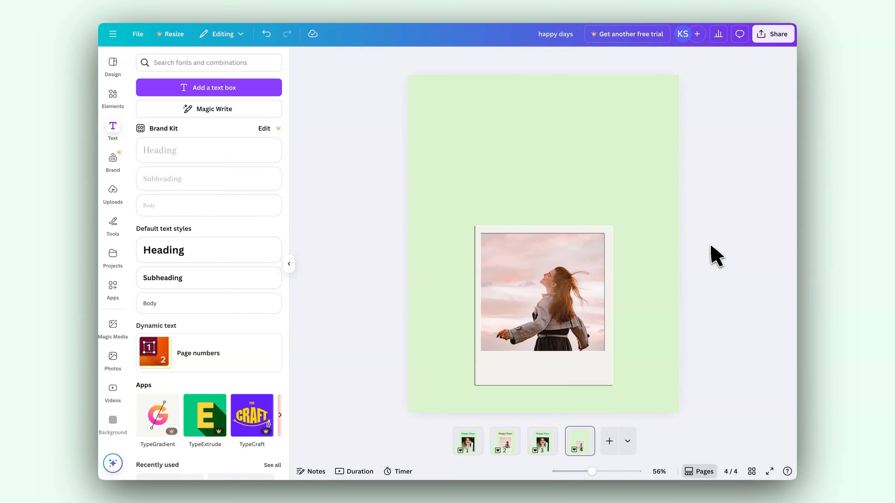
text(Happy Days)
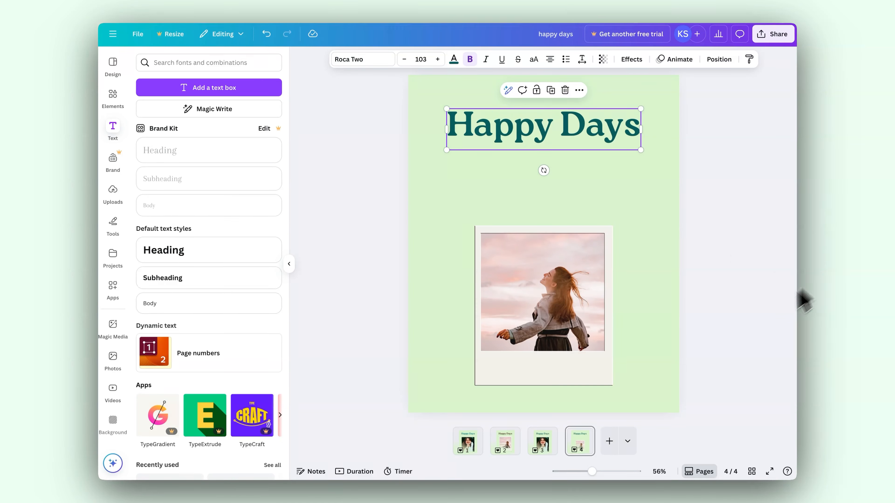
Enlarge the Polaroid frame on page 4 to nearly the heading's width, centre it horizontally below the heading, and compare with page 3.
click(528, 267)
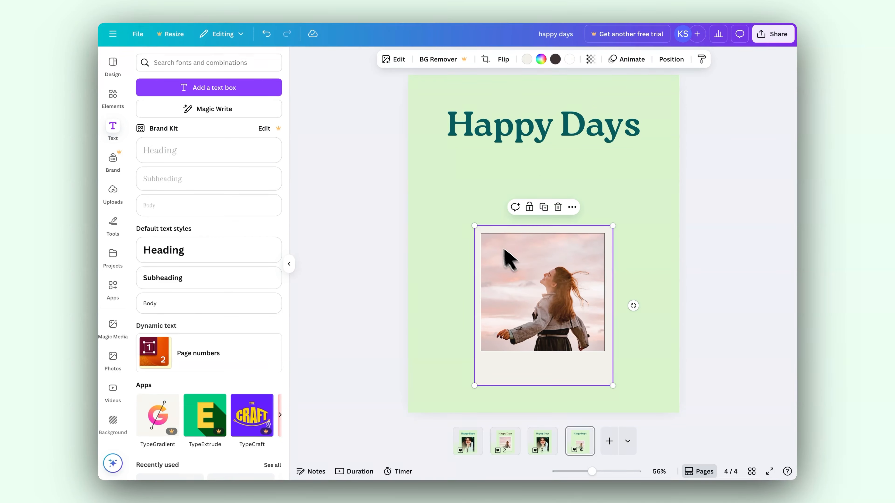
drag(475, 226, 448, 193)
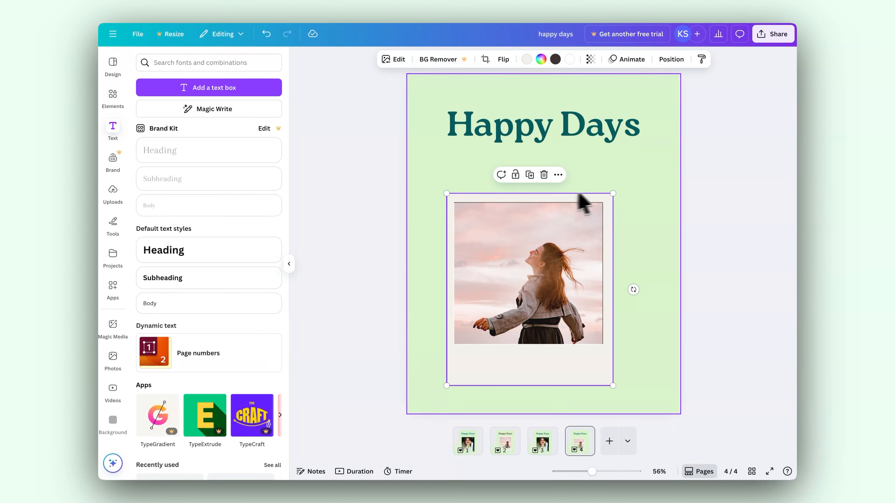
drag(614, 194, 635, 169)
drag(550, 258, 559, 278)
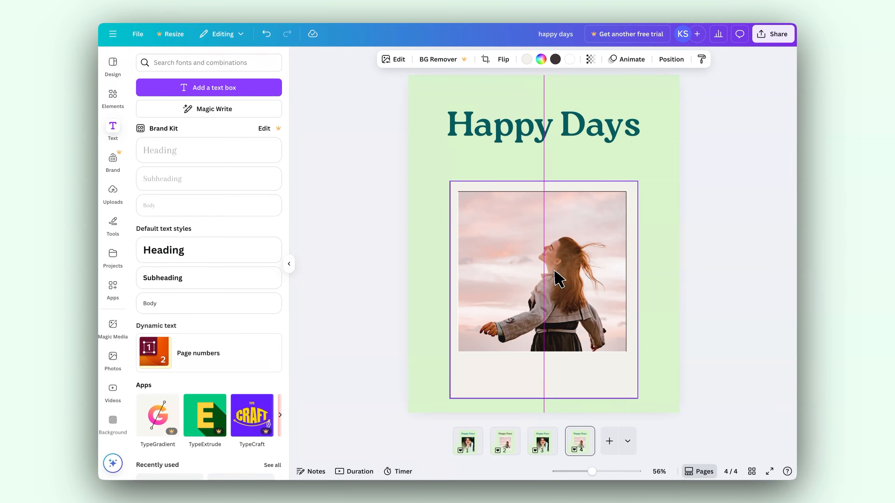
drag(553, 271, 555, 264)
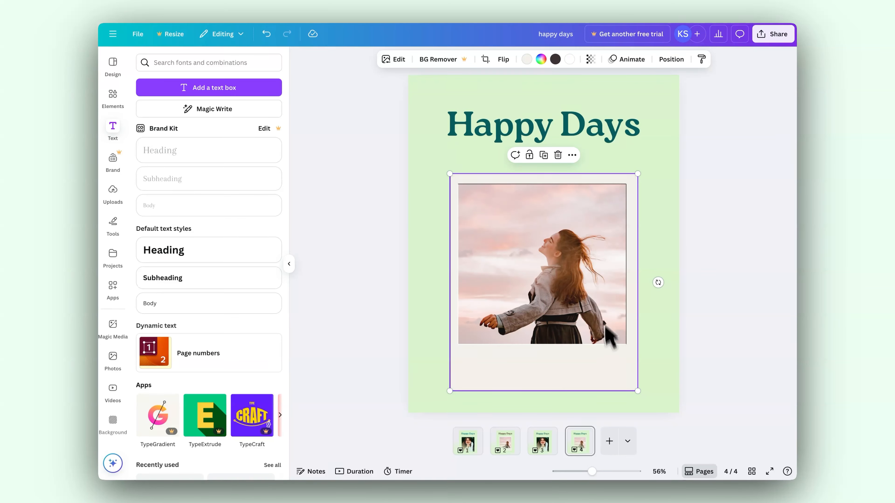
click(549, 448)
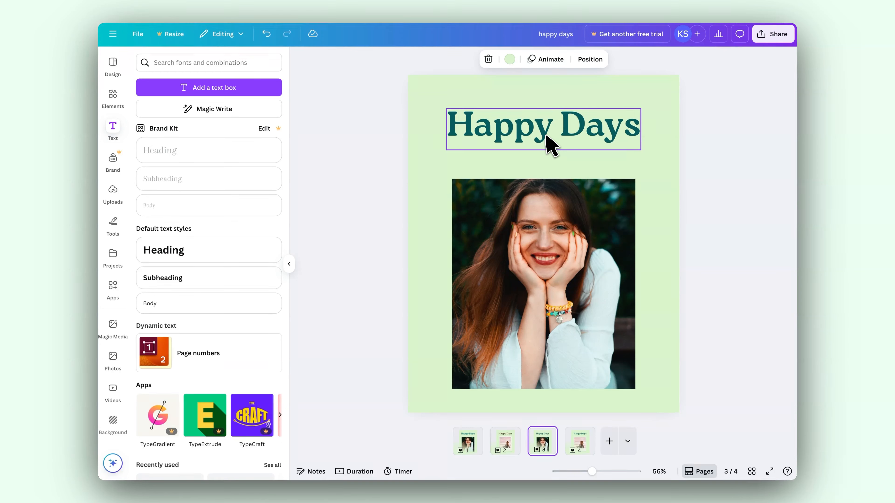
click(592, 445)
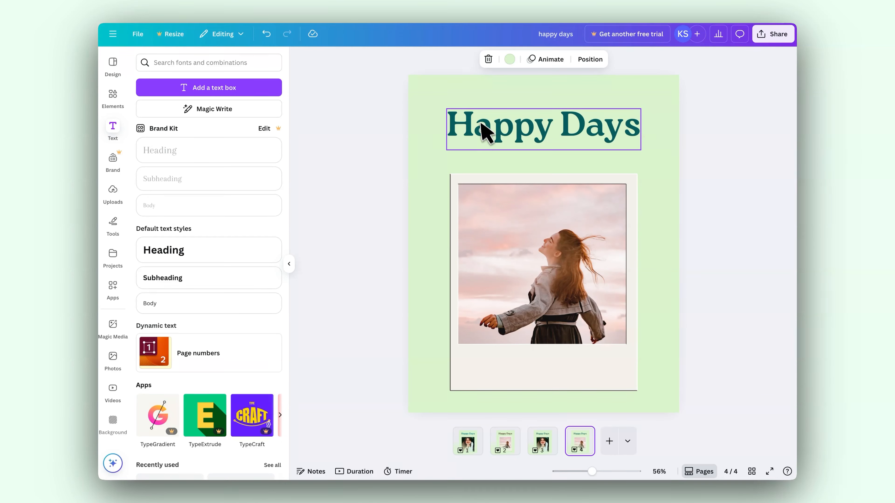
Colour the page 4 "Happy Days" heading dark brown #321A14 by sampling the woman's hair in the photo with the colour picker.
click(507, 138)
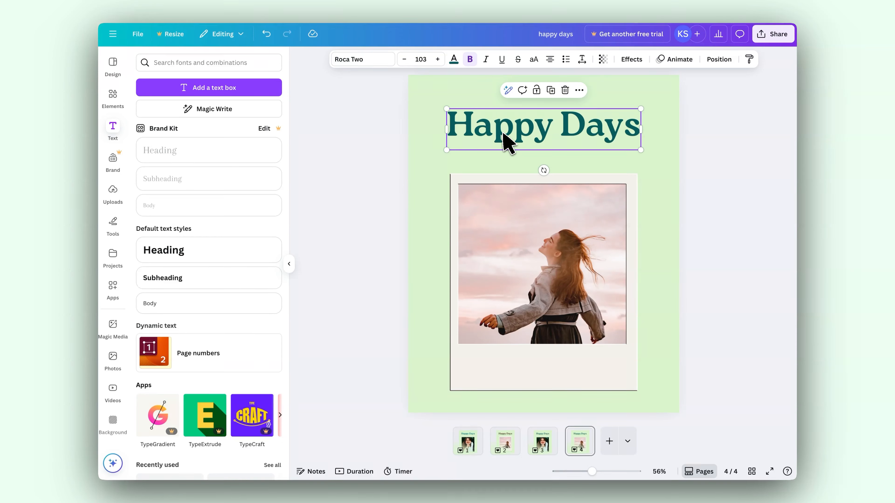
click(454, 62)
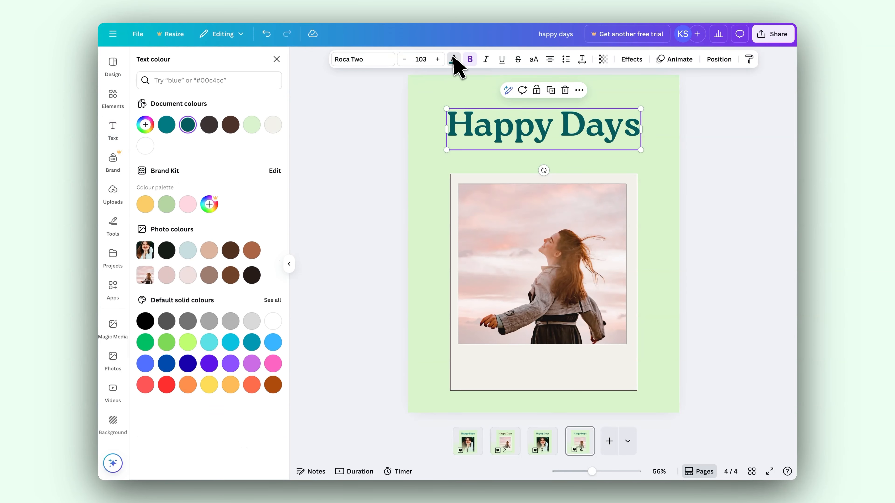
click(149, 121)
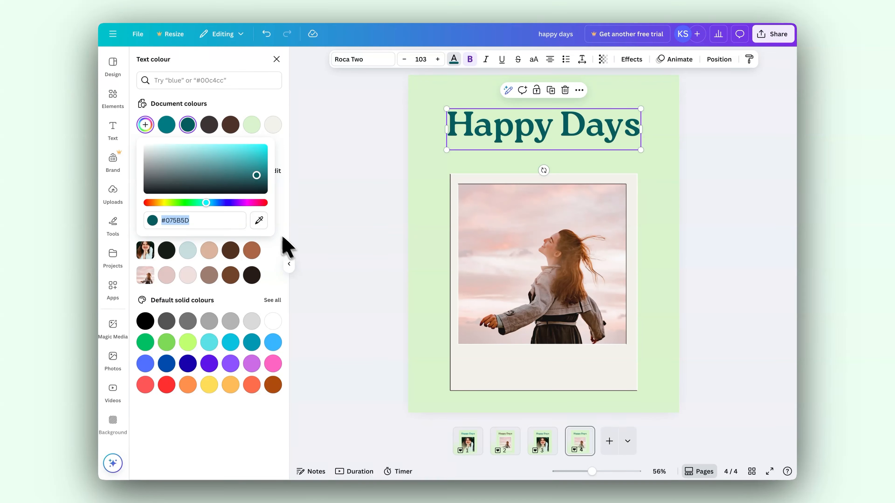
click(260, 221)
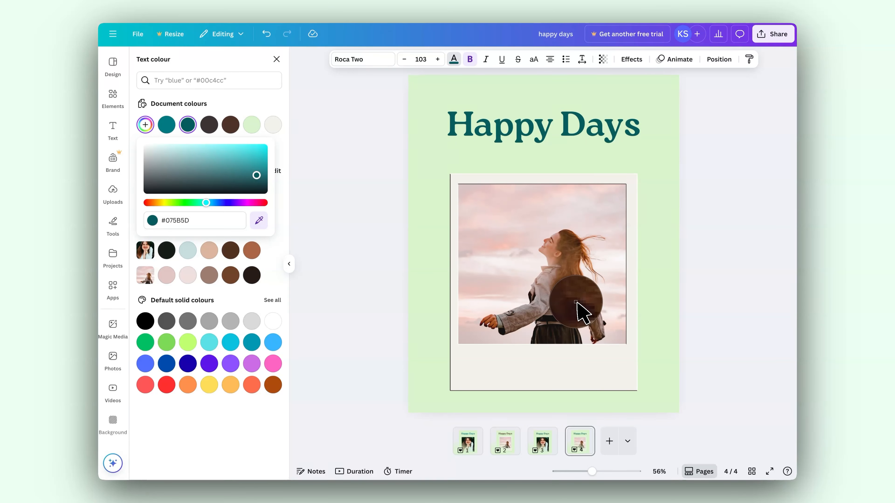
click(577, 303)
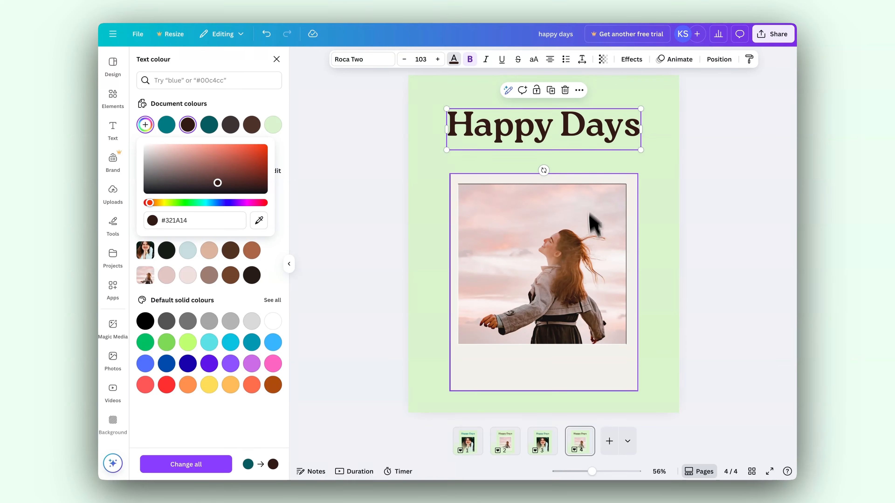
click(727, 293)
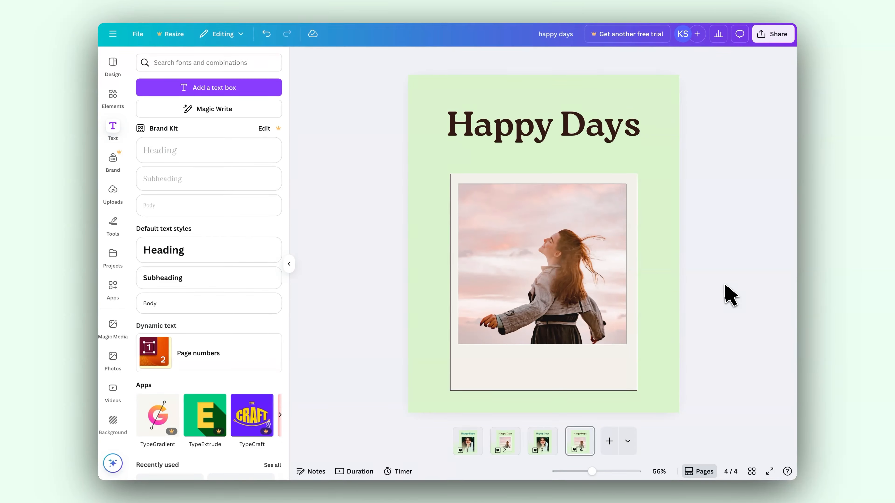
click(621, 361)
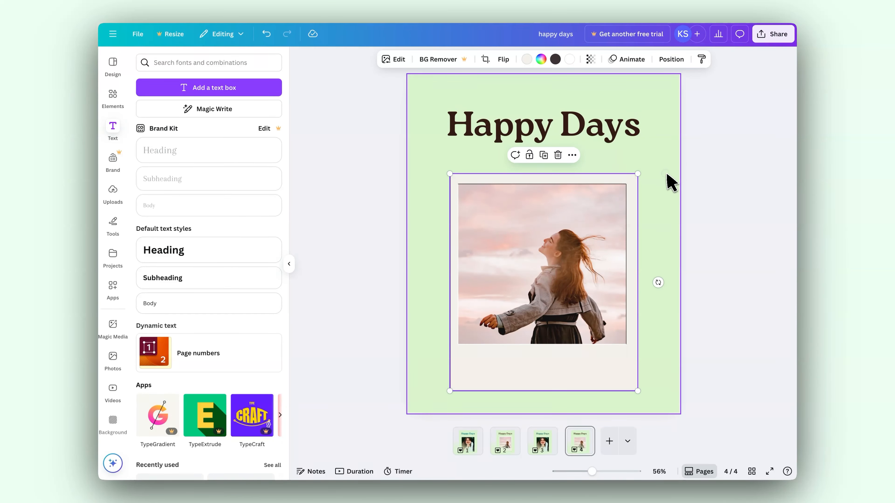
click(671, 183)
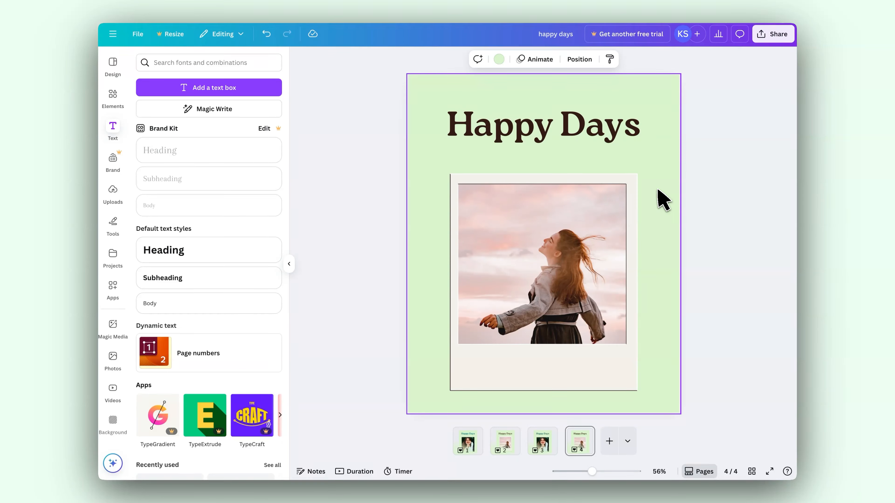
Open the download settings for the design and choose PNG as the file type.
click(775, 35)
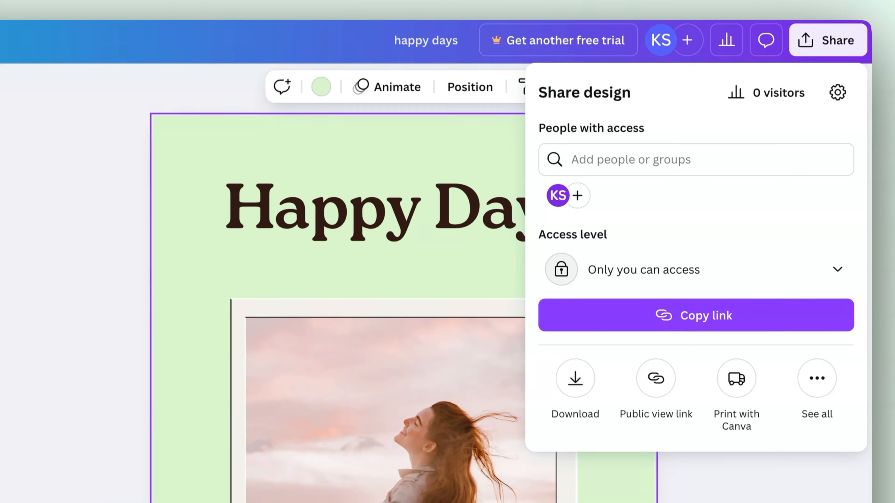
click(574, 364)
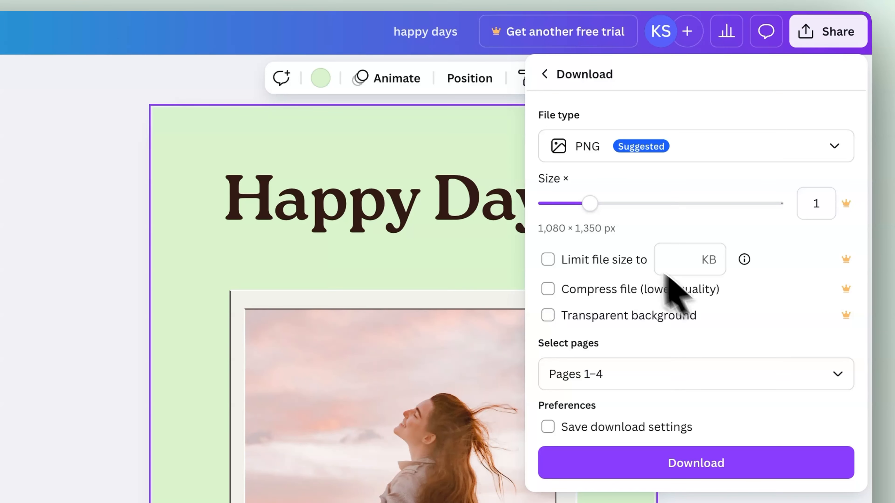
click(689, 143)
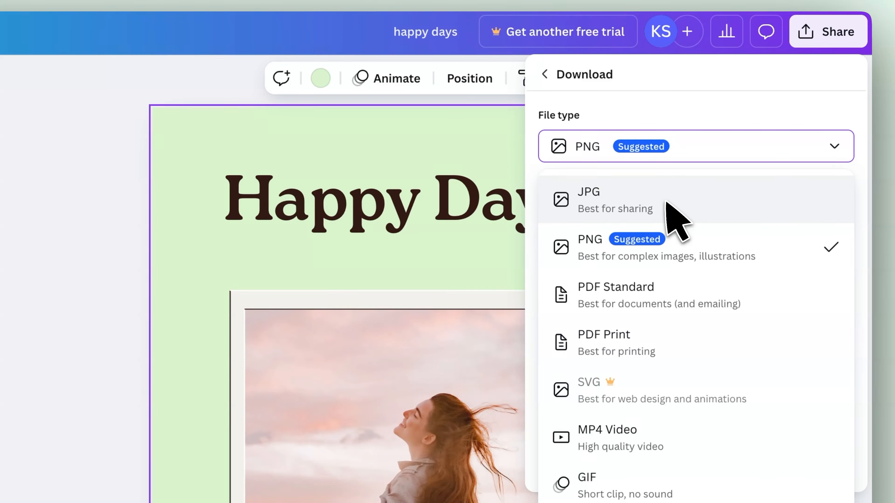
click(693, 255)
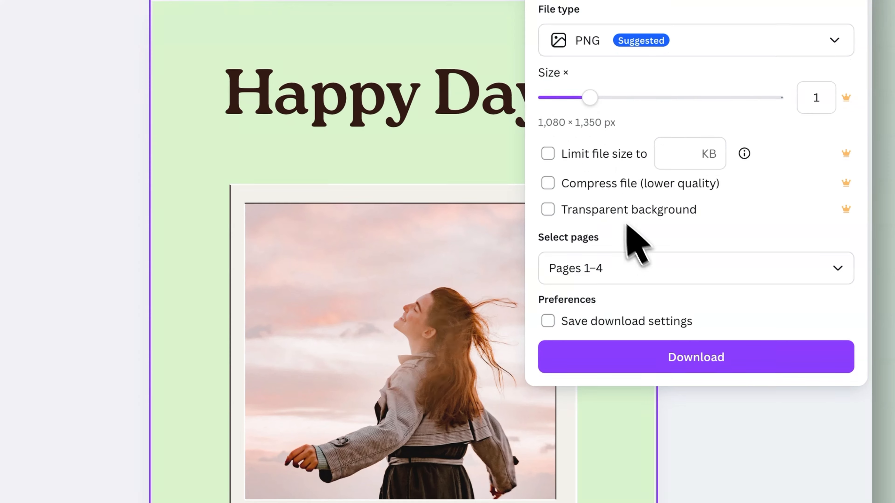
Deselect all pages, select only page 4, and download it.
click(636, 272)
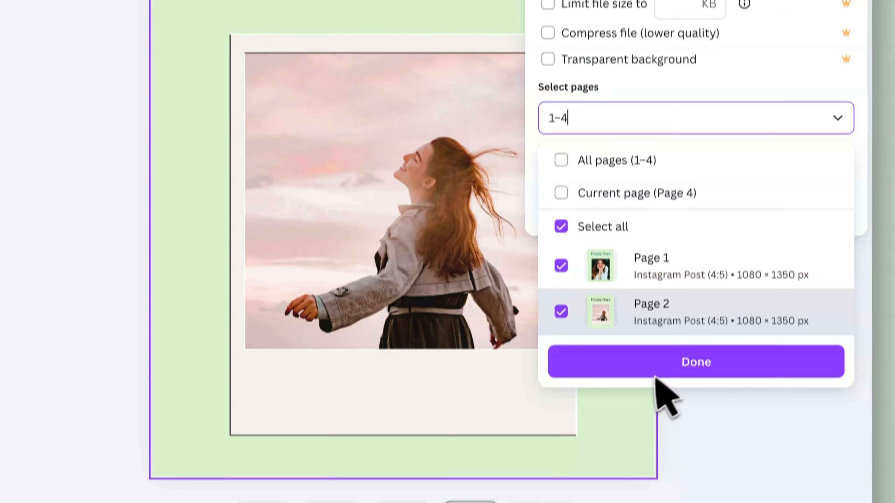
scroll(706, 240, down, 3)
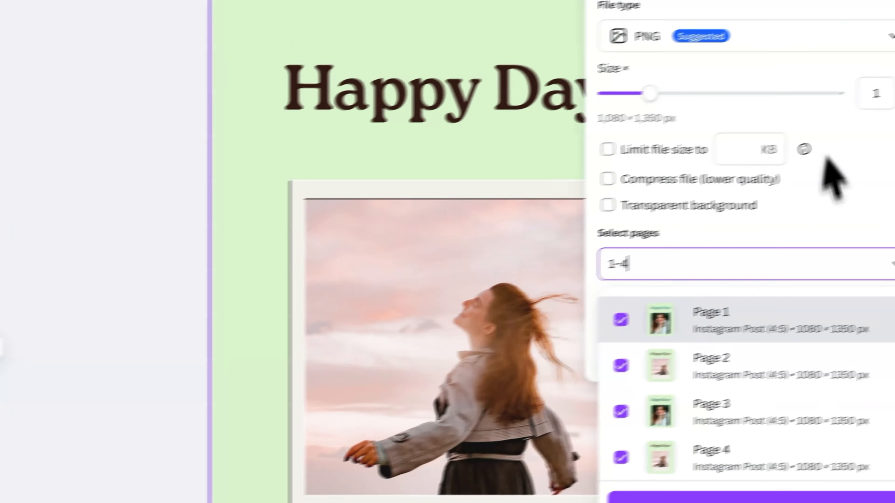
scroll(677, 311, up, 3)
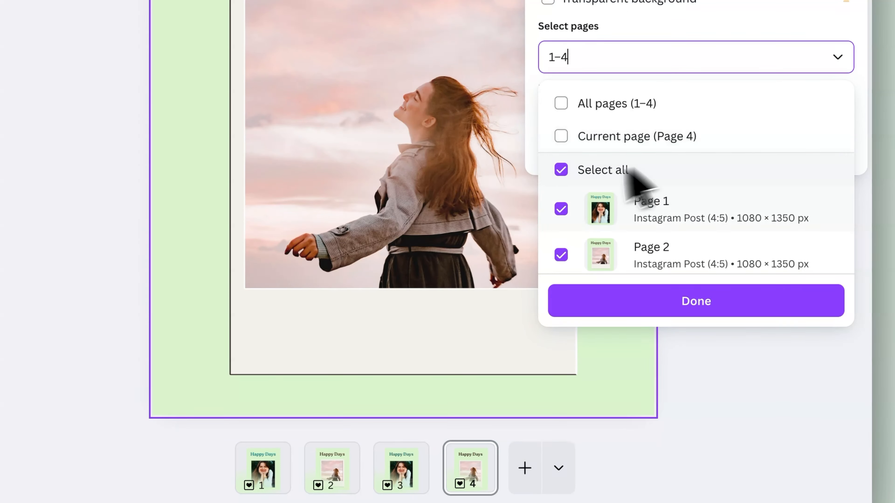
click(562, 171)
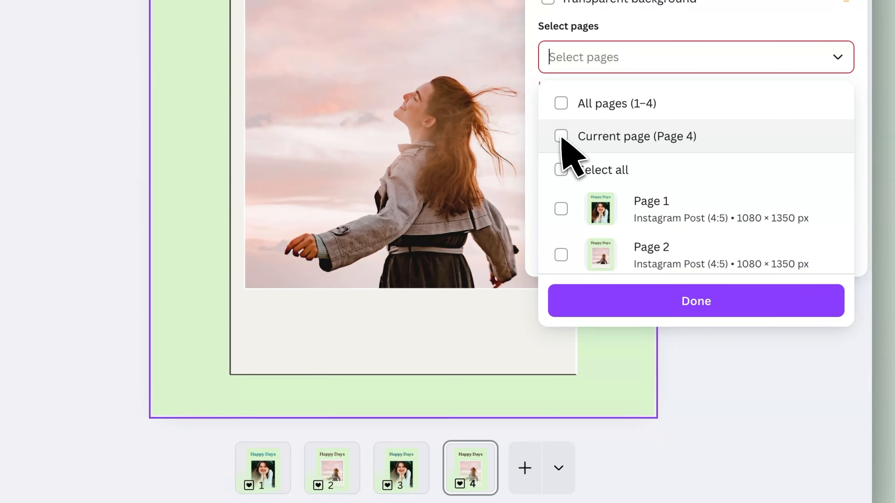
scroll(624, 167, down, 1)
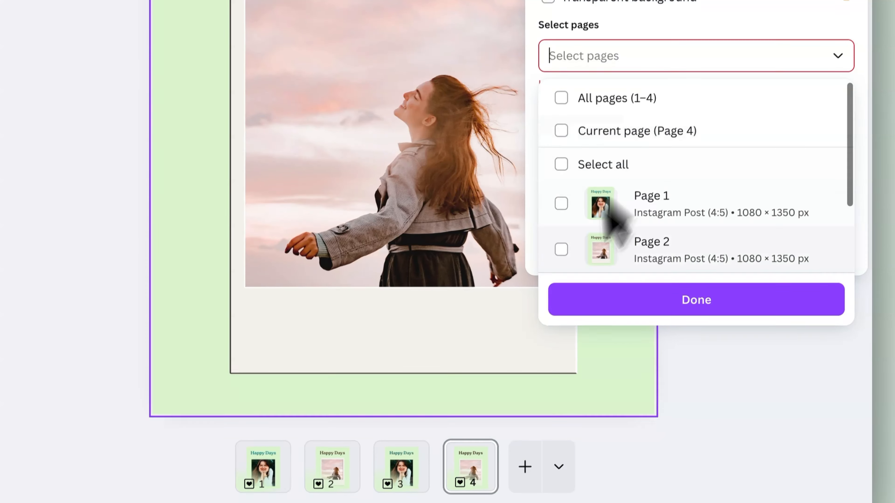
scroll(650, 166, down, 3)
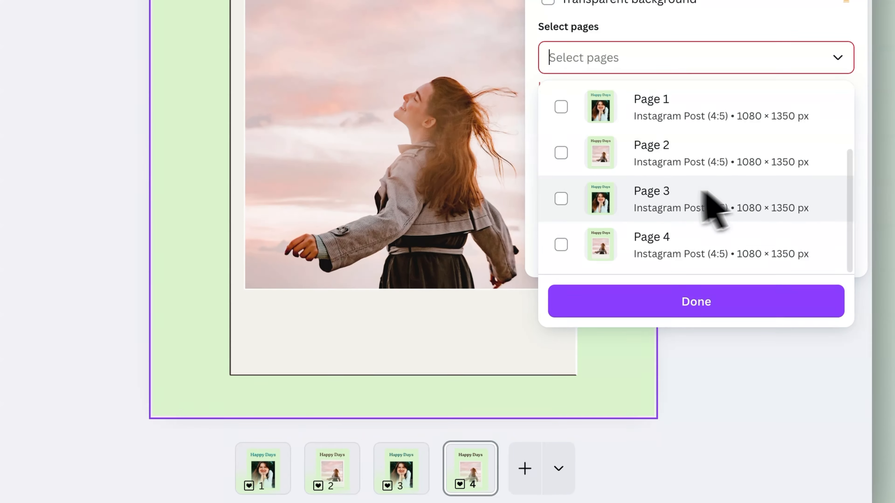
click(561, 245)
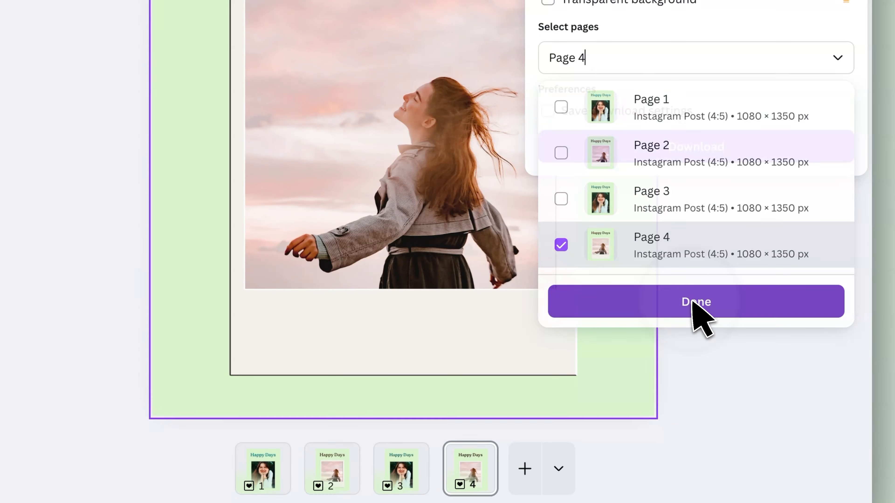
click(693, 309)
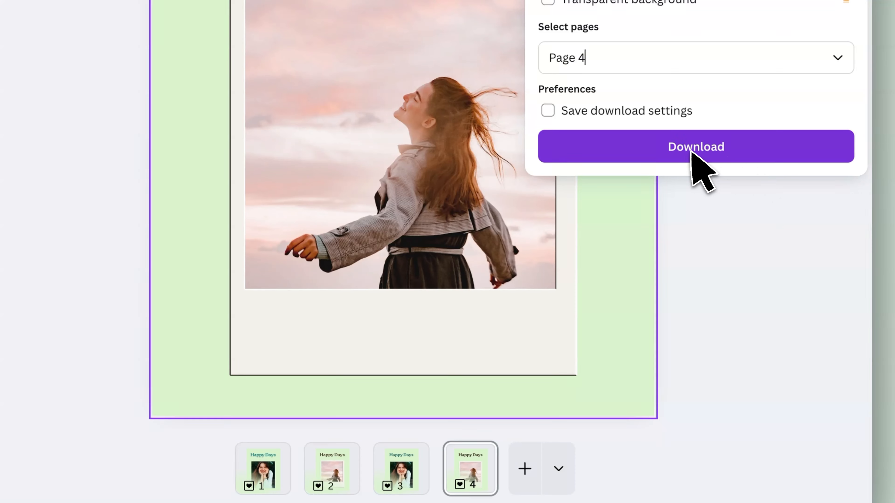
click(692, 152)
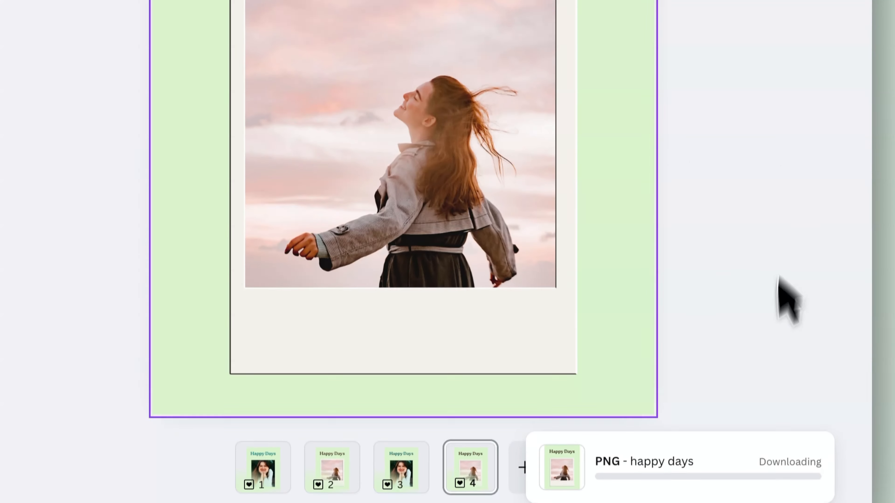